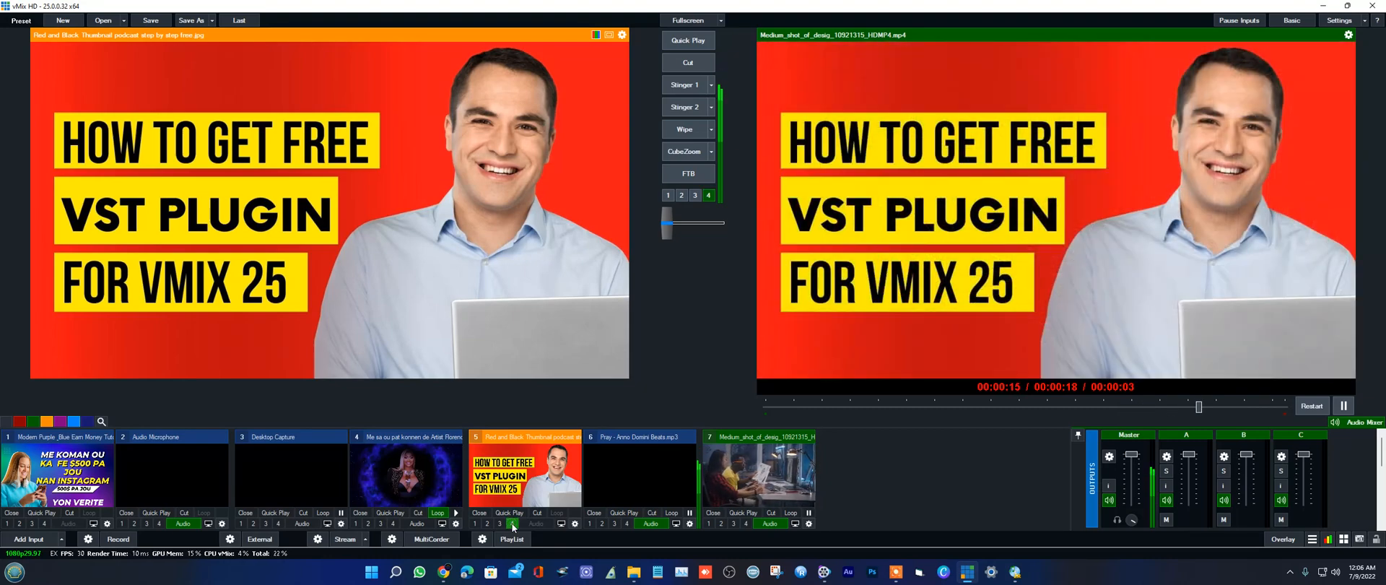
Step: Take the thumbnail image off overlay 4 and enable the EQ in the Master output's audio settings
left_click(512, 523)
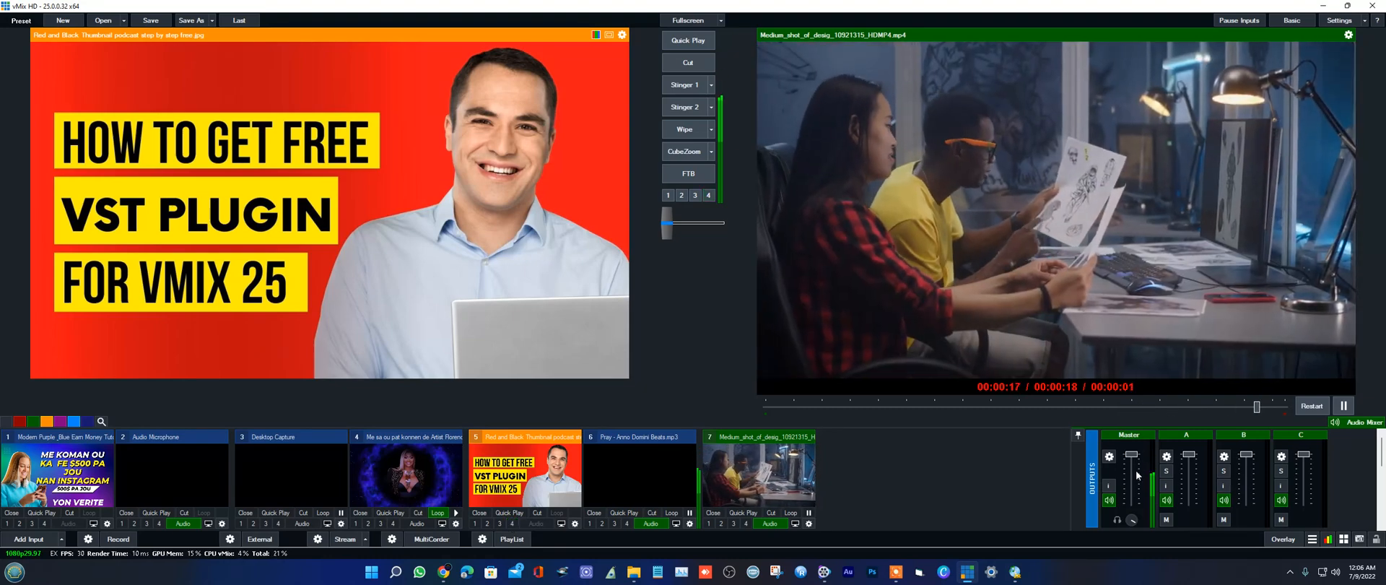
left_click(1109, 456)
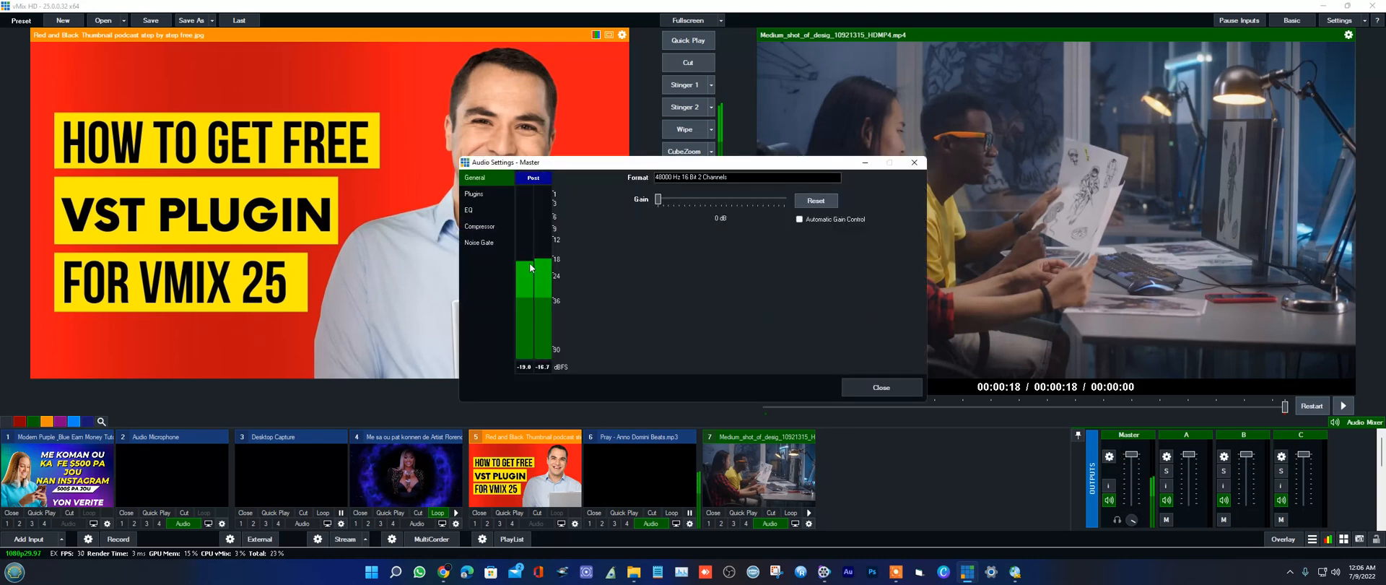
left_click(470, 211)
left_click(581, 181)
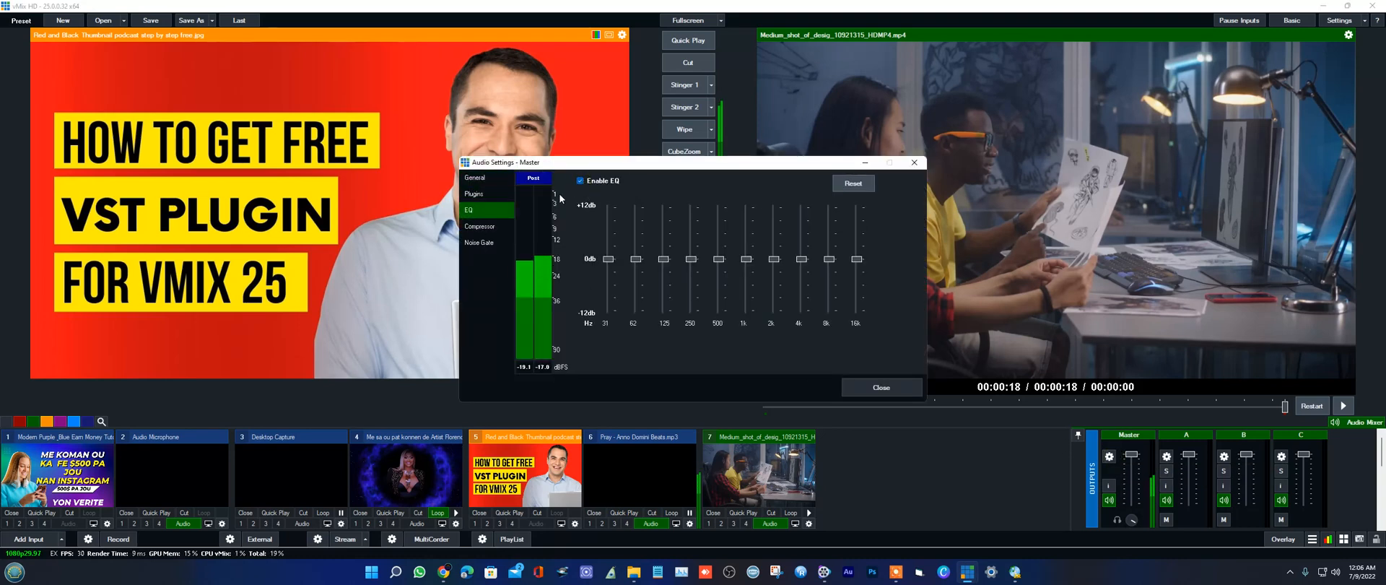
Step: Look through the Master output's compressor and noise gate settings, and close its audio settings
left_click(478, 225)
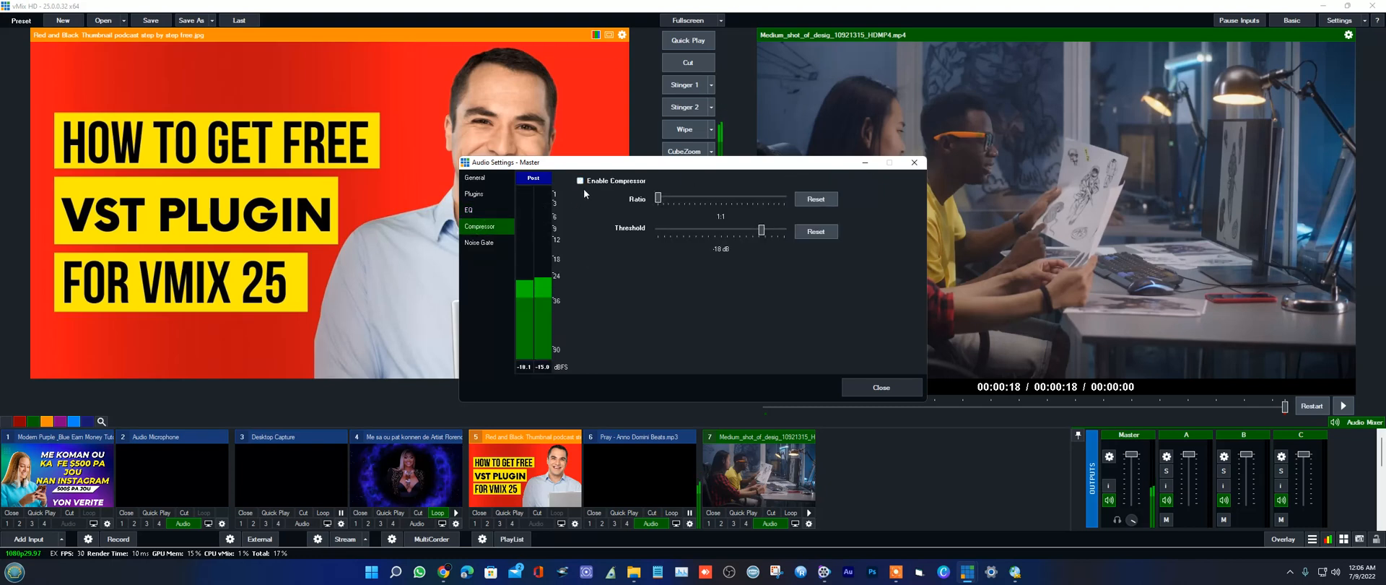
left_click(478, 242)
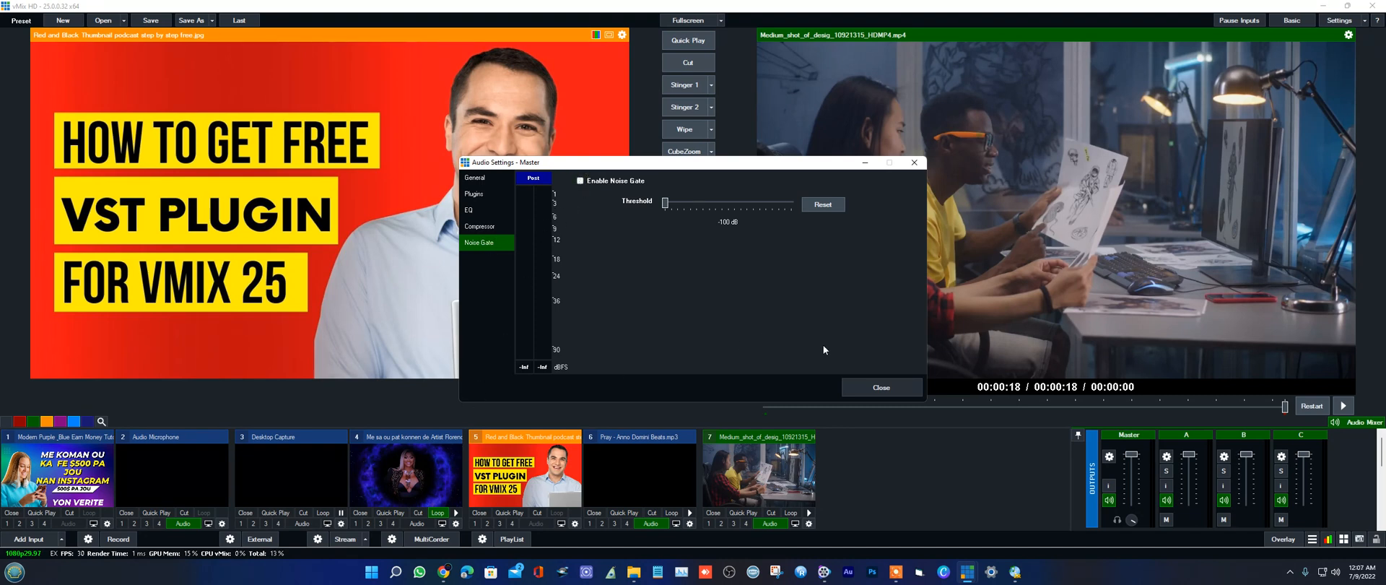
left_click(882, 388)
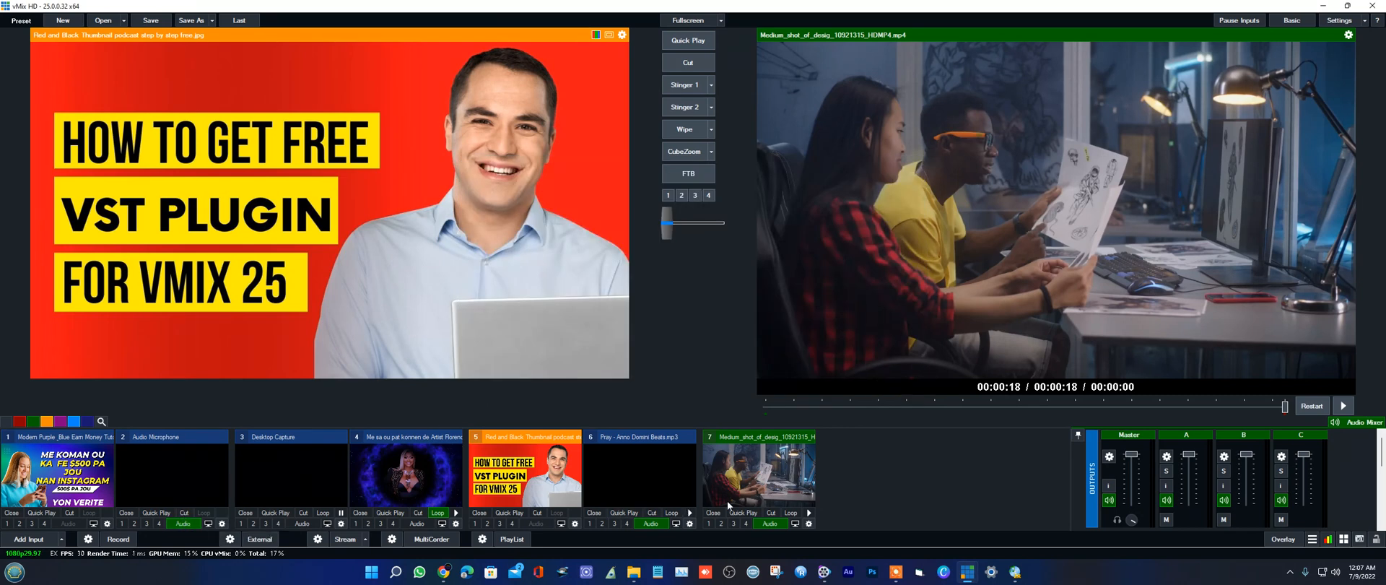
Step: Play the Pray - Anno Domini Beats track on loop and enable the compressor and noise gate on the Master output
left_click(689, 512)
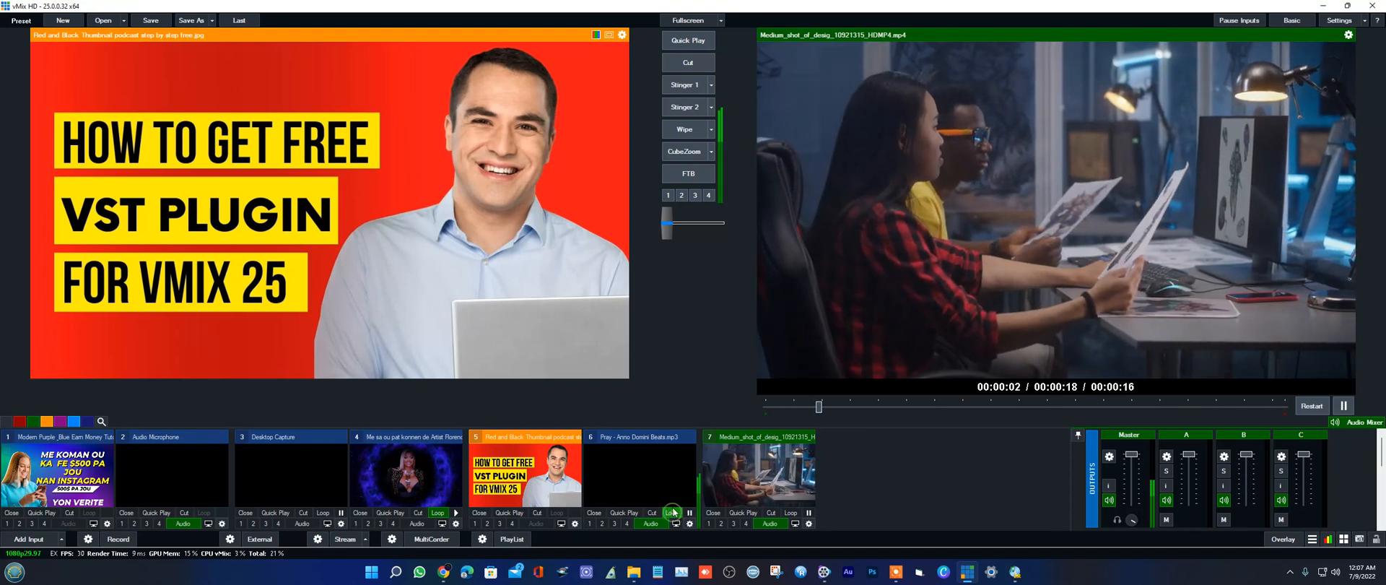
left_click(1109, 455)
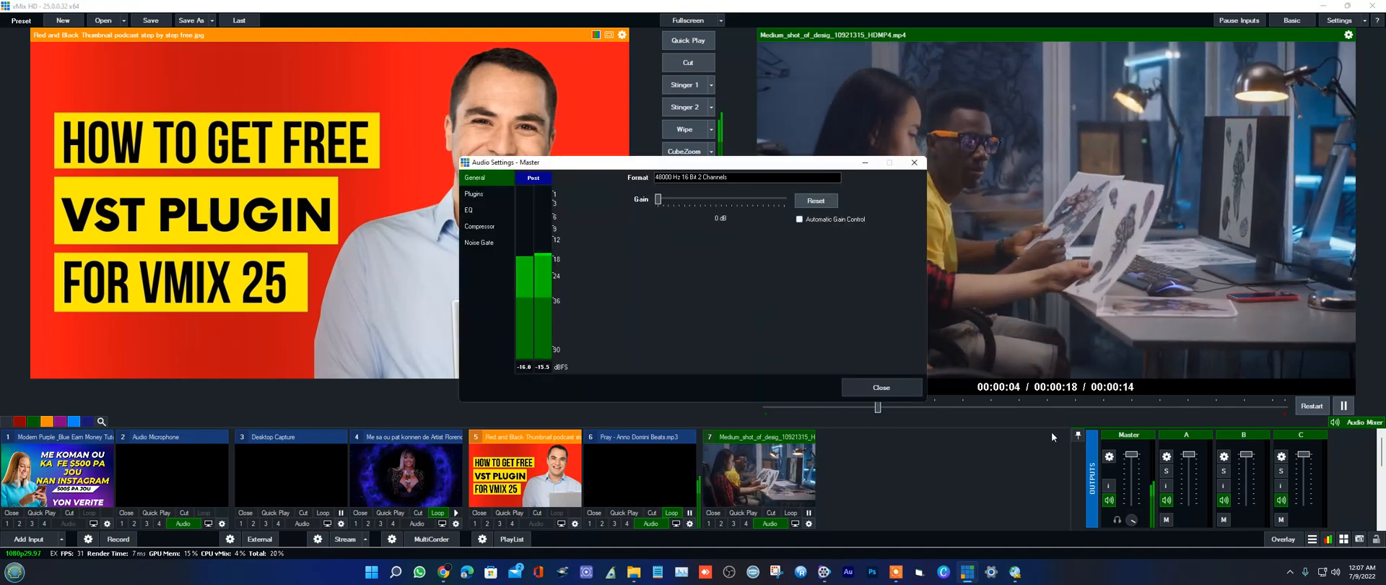
left_click(471, 209)
left_click(475, 226)
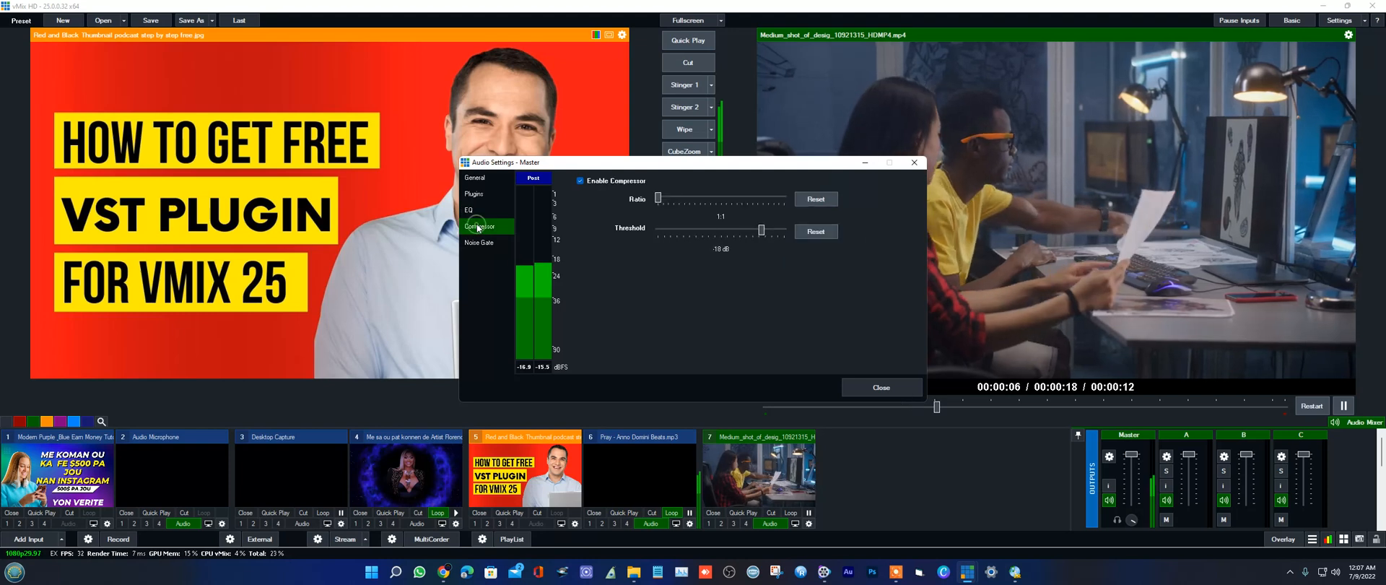
left_click(480, 245)
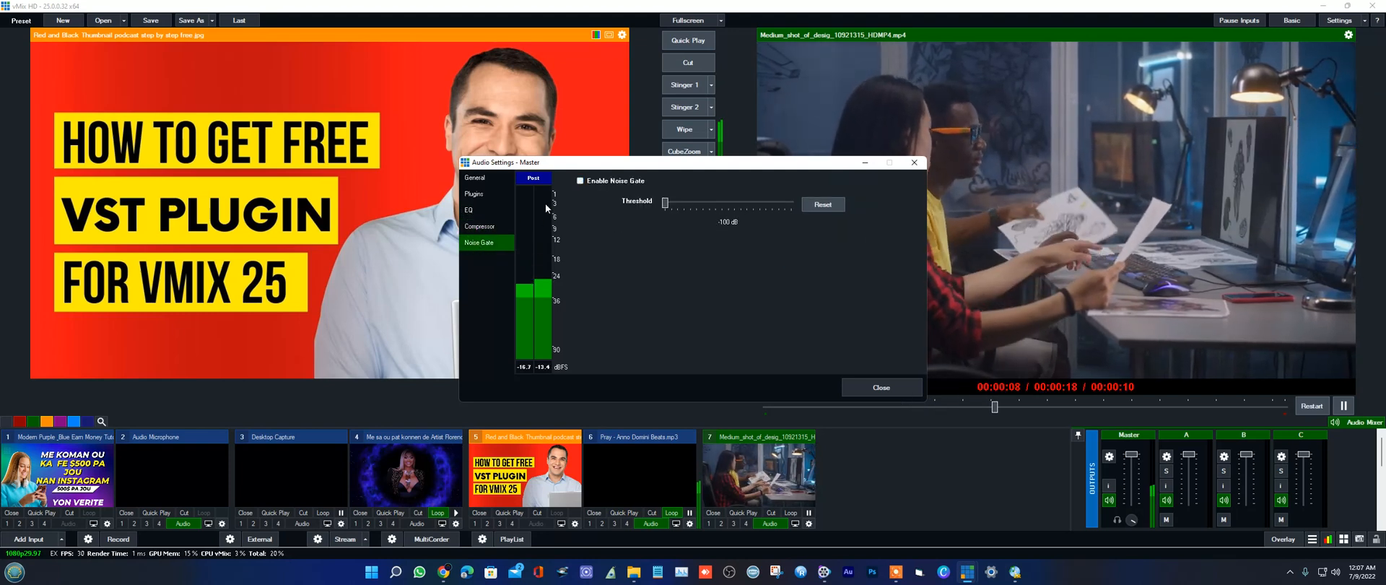
left_click(580, 181)
Step: Start adding a plugin to the Master output and bring up the available plugin drivers
left_click(475, 177)
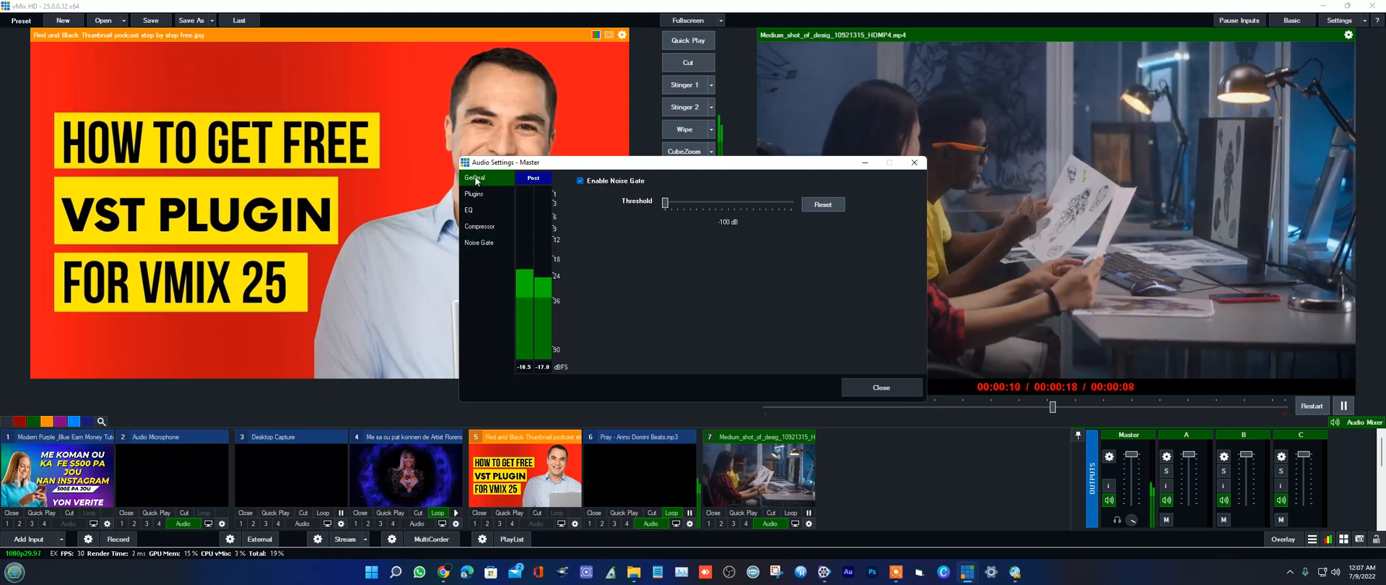
left_click(475, 194)
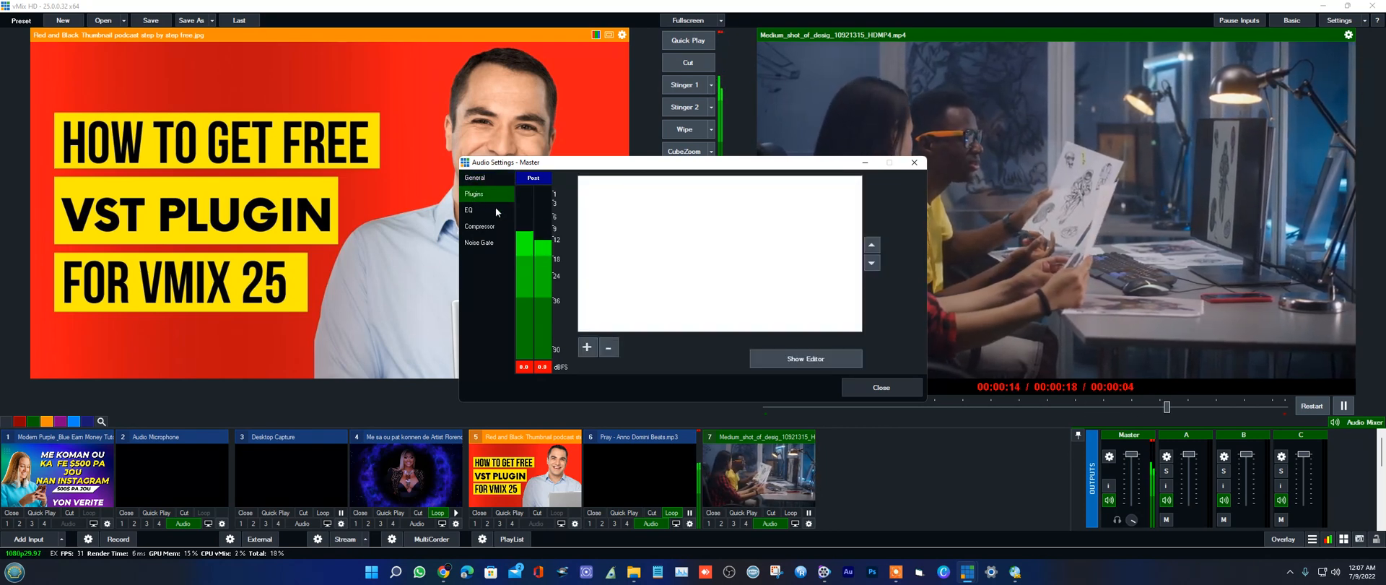
left_click(587, 347)
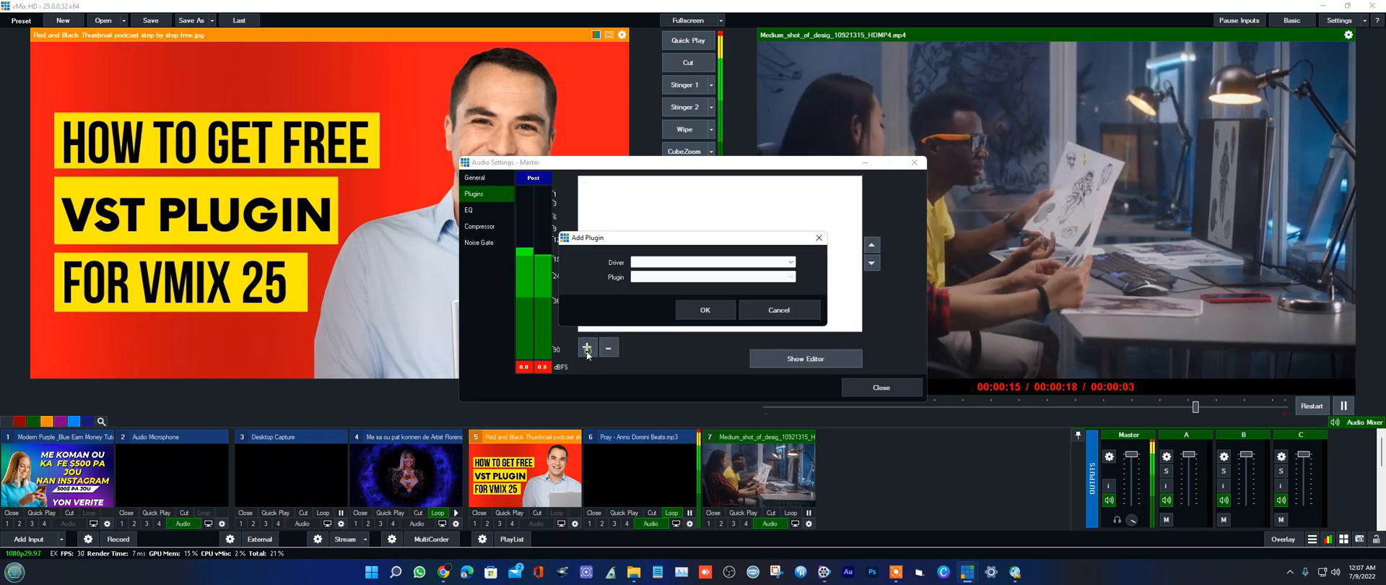
left_click(650, 262)
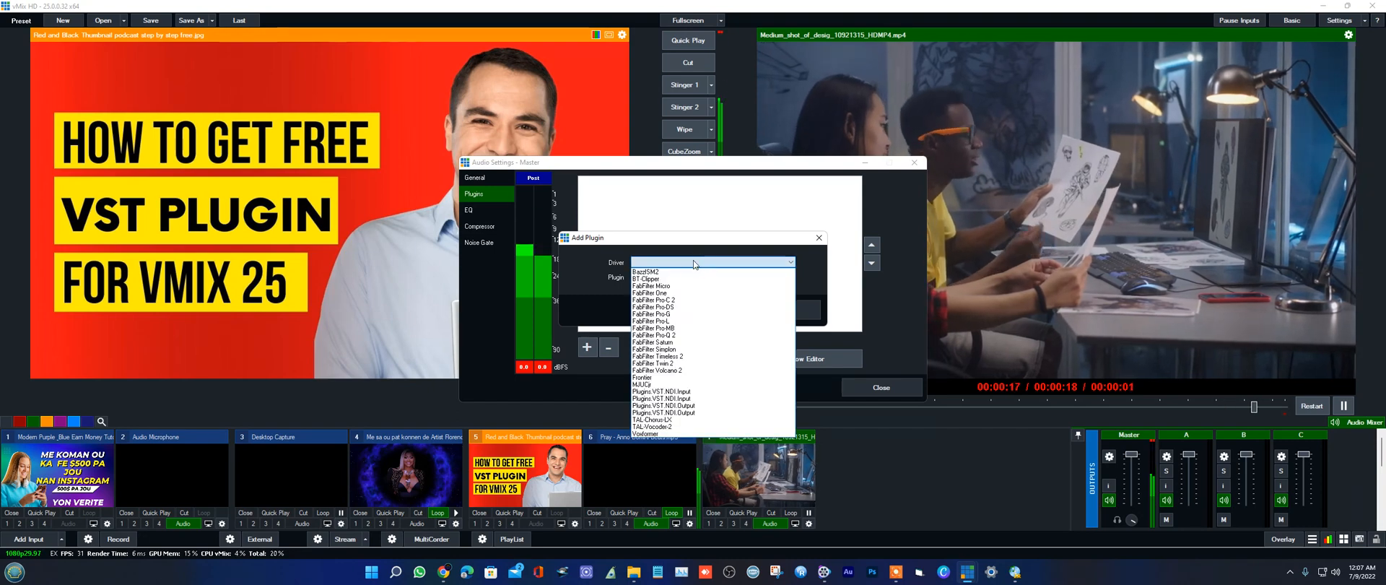
Step: Try to add the BazzISM2 plugin to the Master output
left_click(645, 279)
left_click(717, 310)
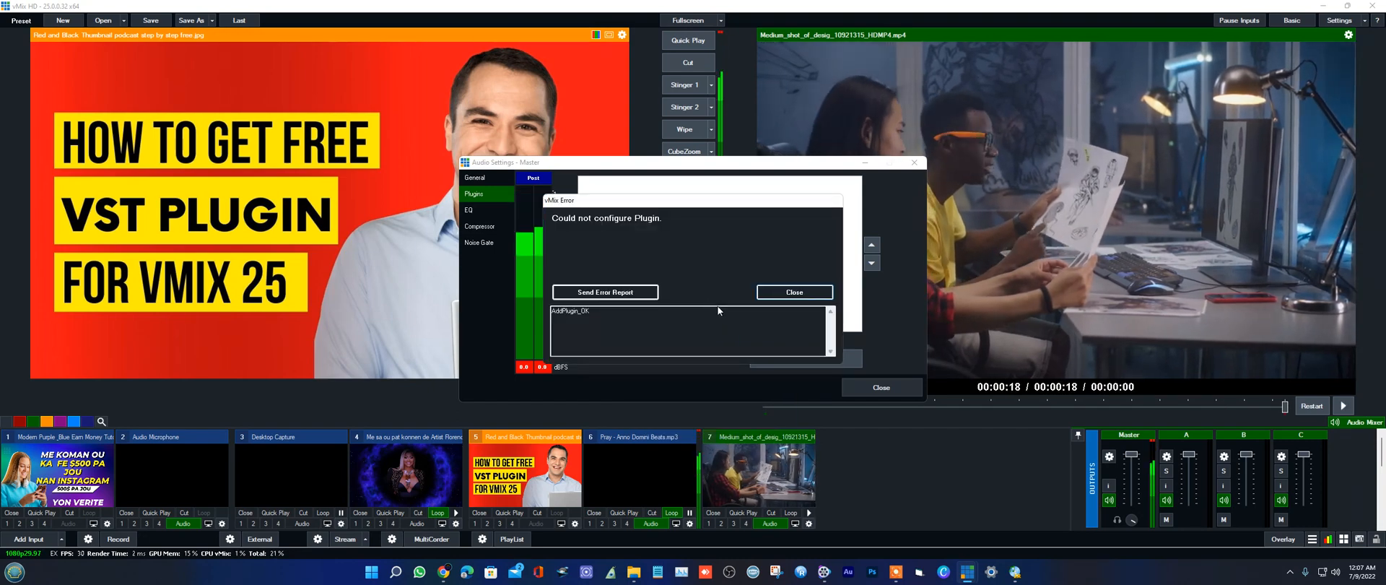
left_click(785, 292)
Step: Add the BT-Clipper plugin to the Master output and reposition its editor window
left_click(717, 263)
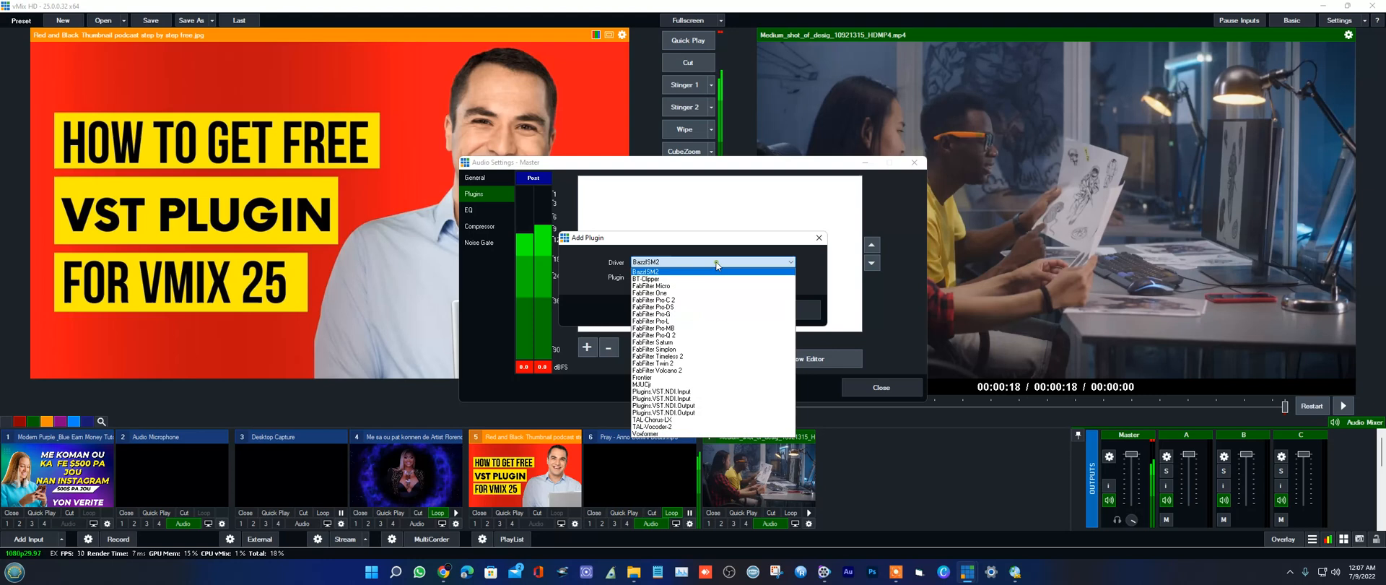
left_click(662, 279)
left_click(704, 306)
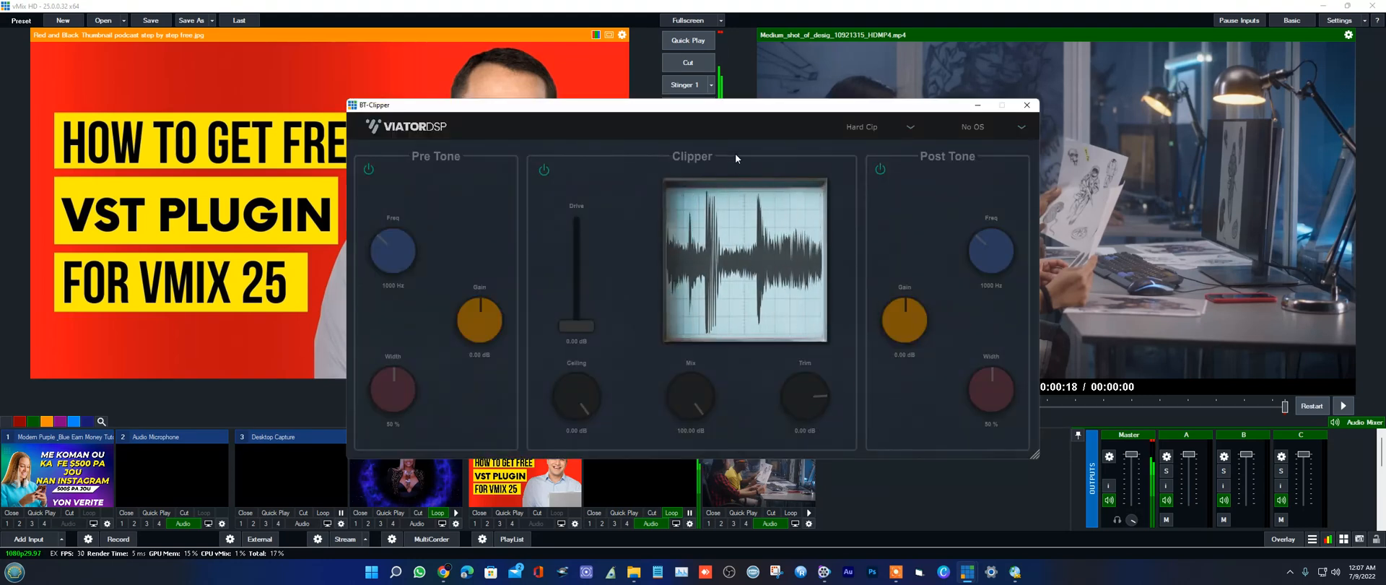
left_click_drag(709, 106, 582, 83)
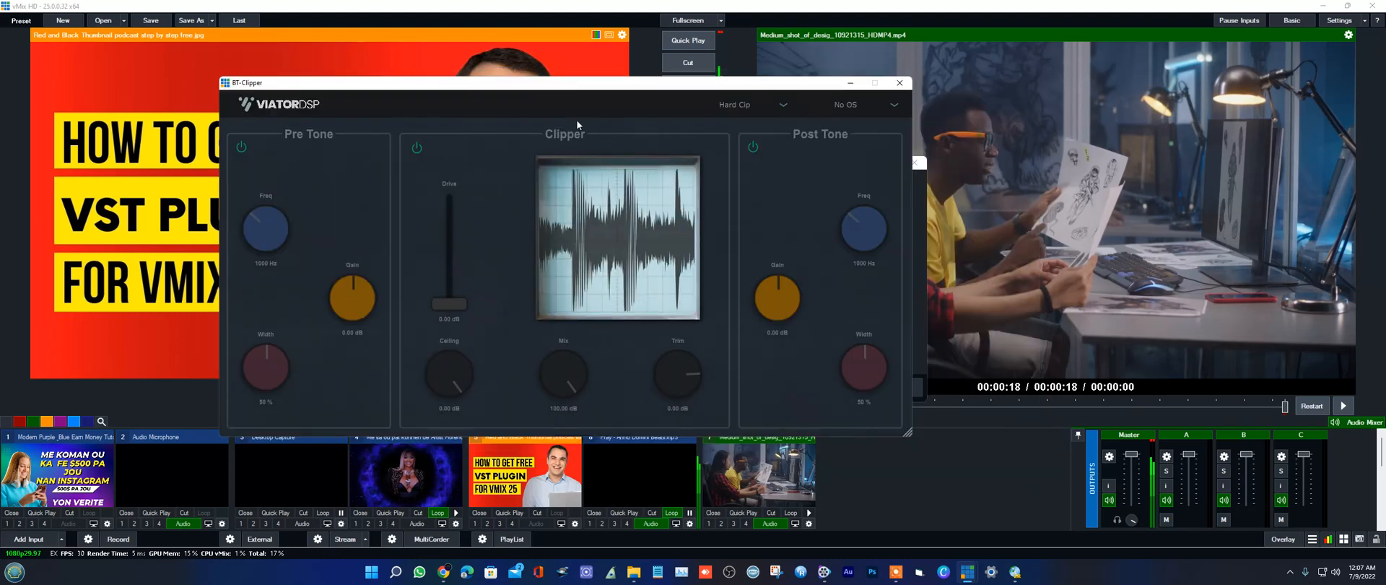
Step: Set BT-Clipper's drive to 1.10 dB, raise the Pre Tone frequency and set the Pre Tone gain to -0.77 dB
mouse_move(450, 303)
left_mouse_down()
mouse_move(448, 238)
mouse_move(456, 297)
left_mouse_up()
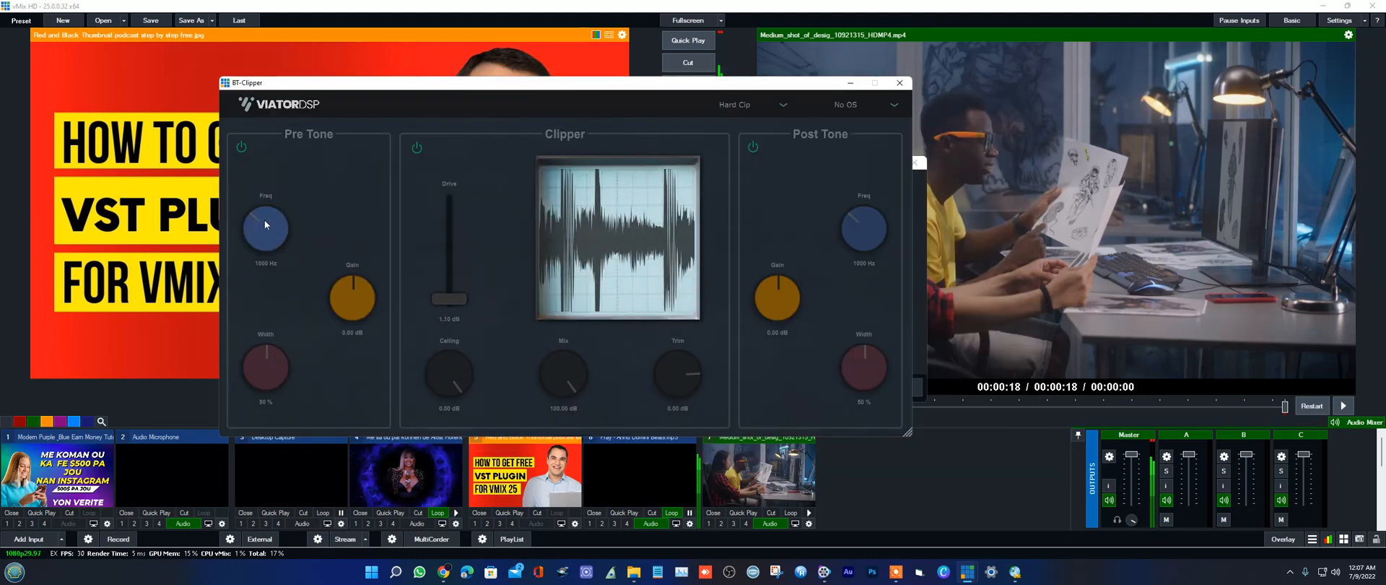
left_click_drag(264, 224, 273, 179)
left_click_drag(348, 293, 349, 347)
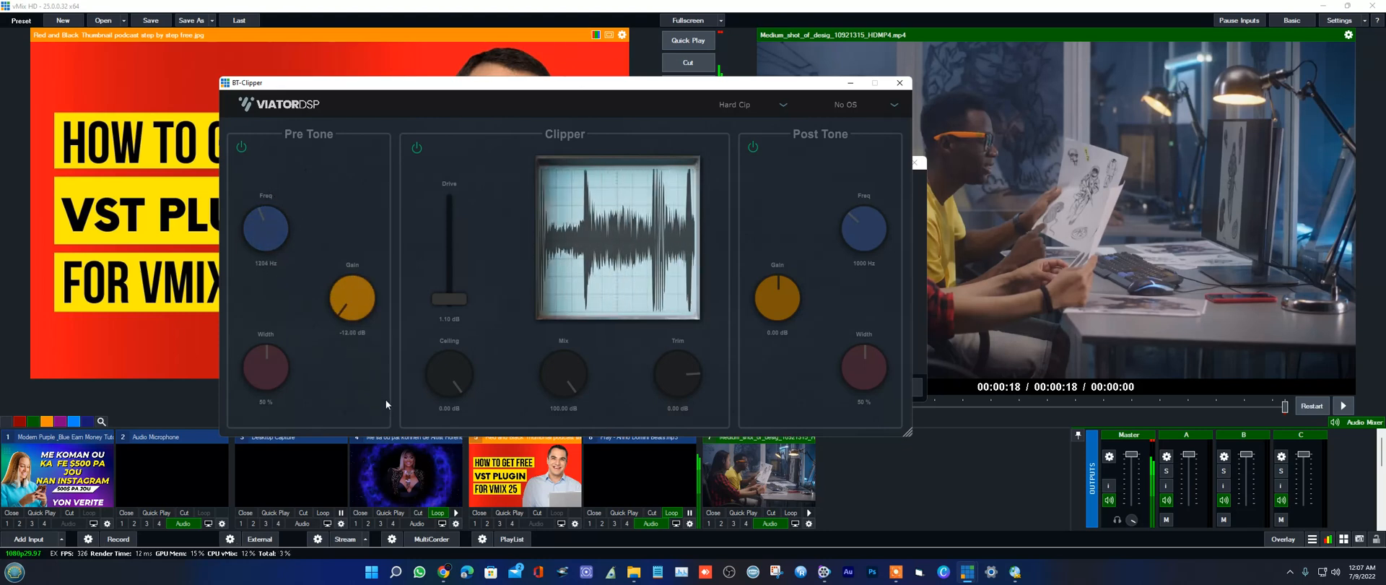
mouse_move(352, 296)
left_mouse_down()
mouse_move(370, 224)
mouse_move(361, 296)
left_mouse_up()
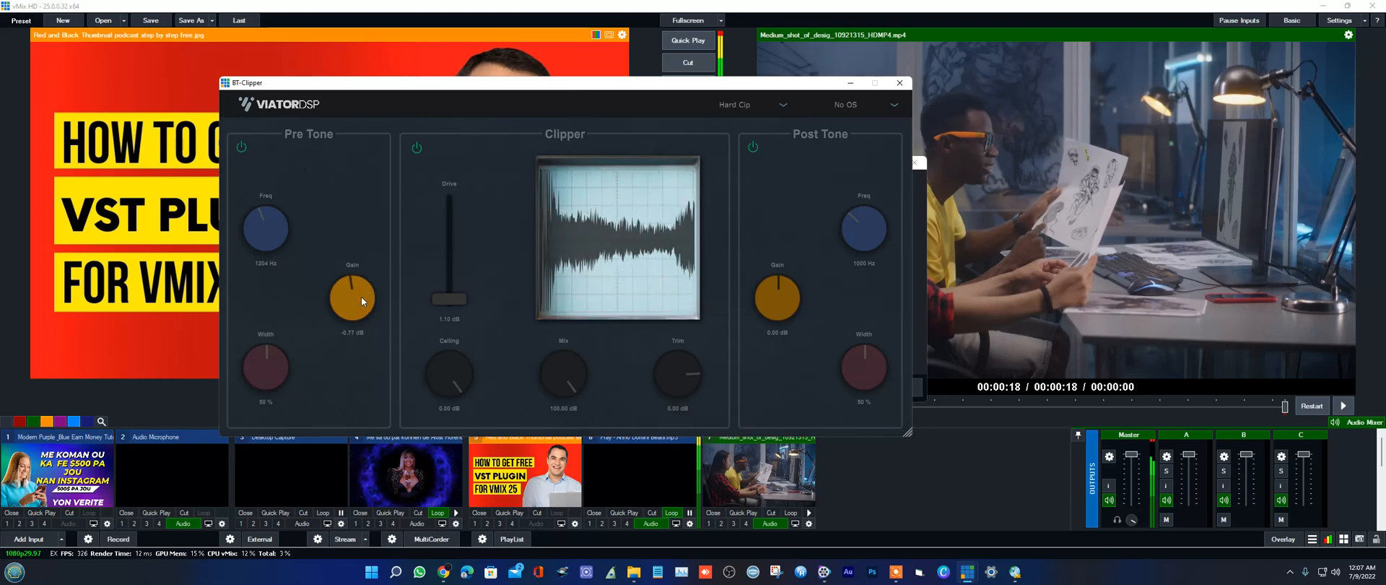
Step: Set the Clipper's mix to 50.00 dB, and lower its ceiling fully before returning it to 0.00 dB
left_click_drag(558, 367, 573, 404)
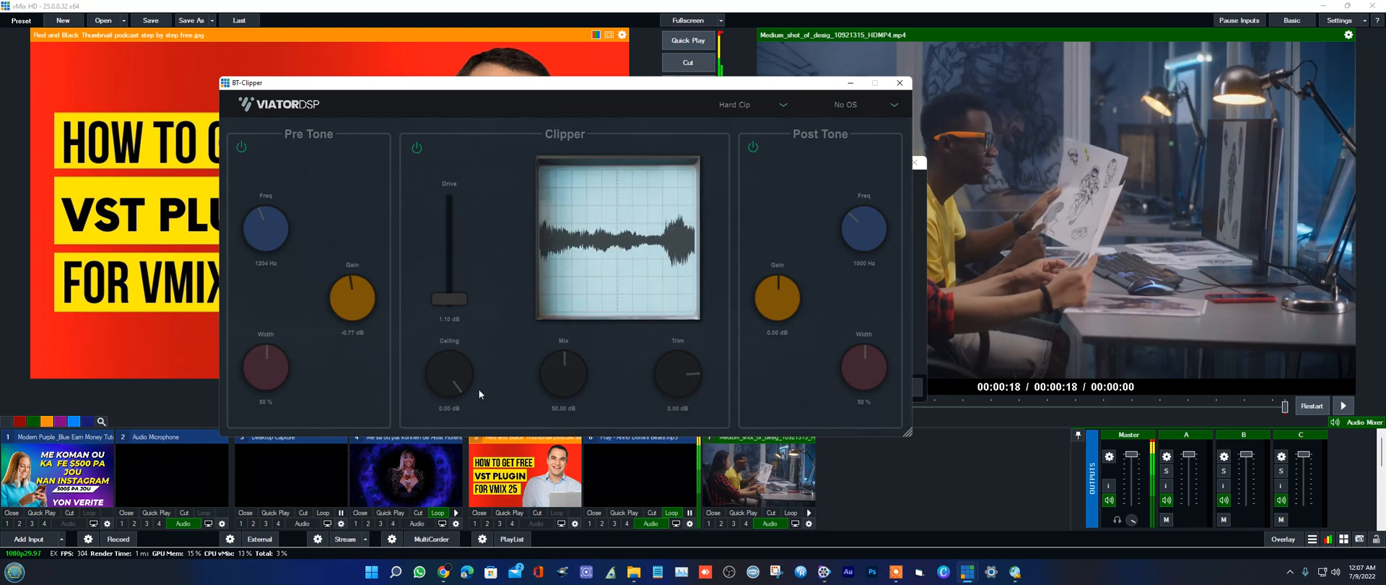
left_click_drag(478, 388, 468, 413)
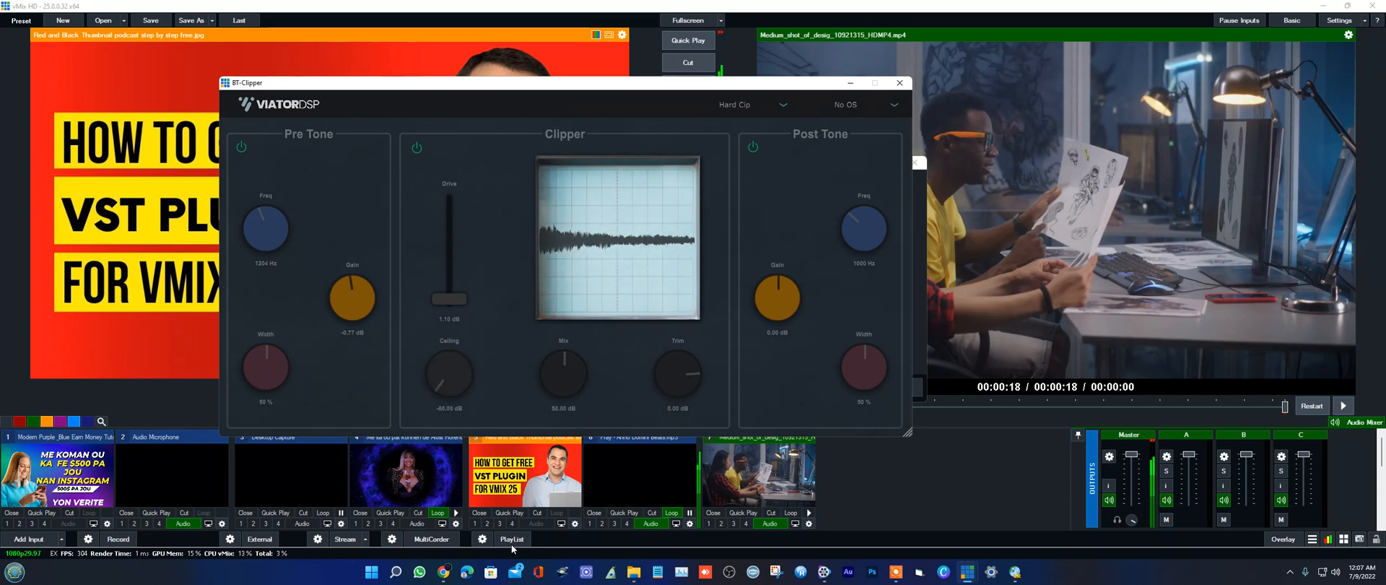
left_click_drag(500, 516, 473, 399)
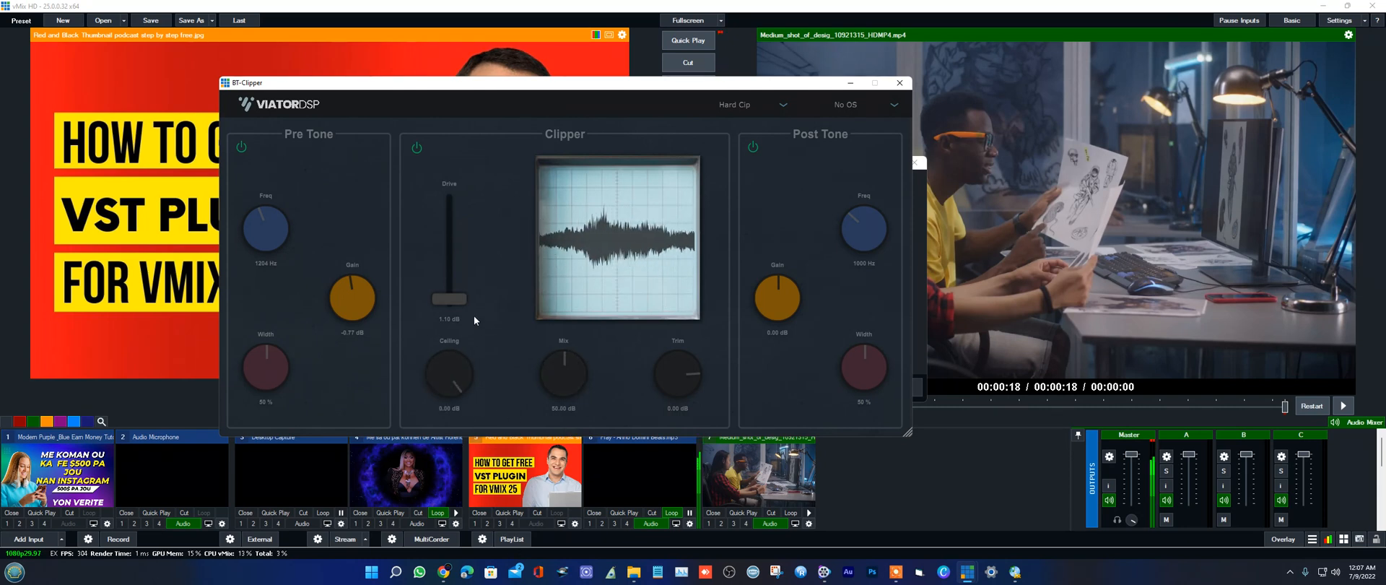
Step: Lower the Clipper's trim to around mid-range and set the Post Tone width to 77%
left_click_drag(684, 366, 676, 402)
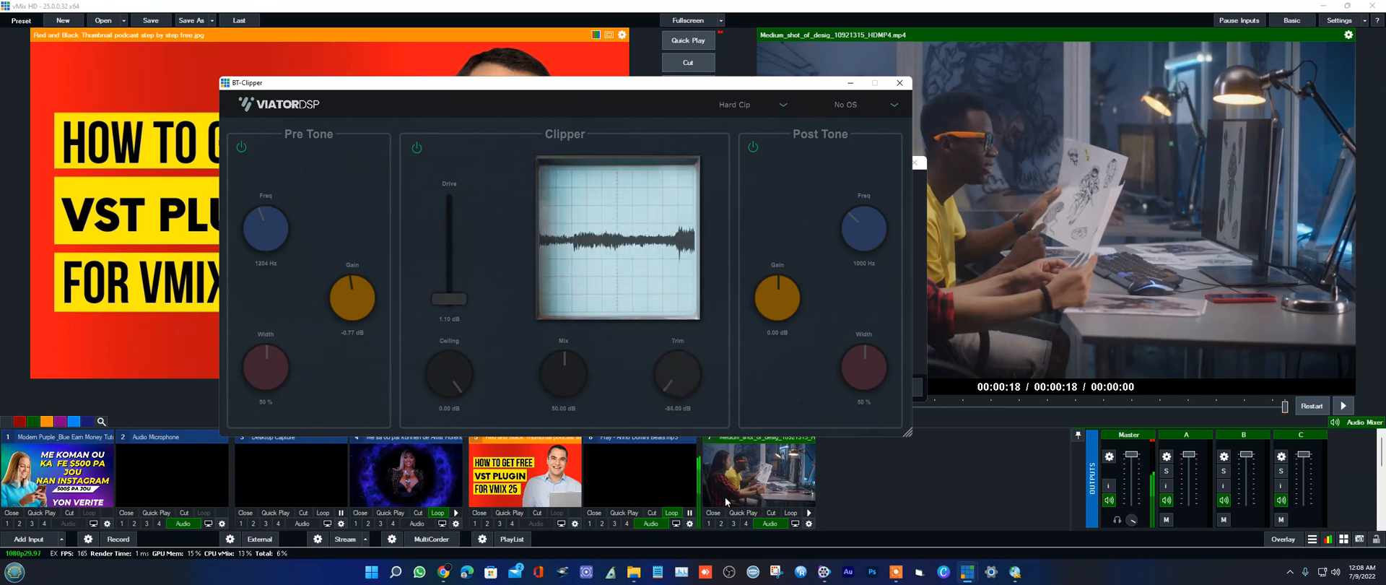
left_click_drag(698, 385, 697, 381)
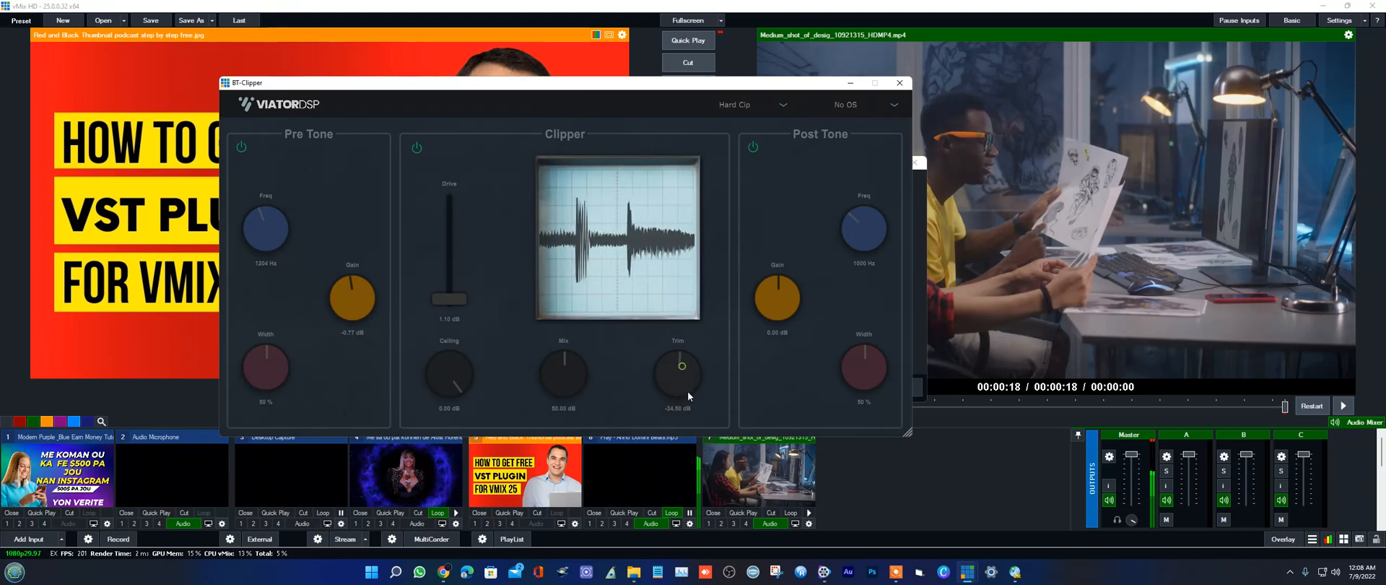
mouse_move(675, 372)
left_mouse_down()
mouse_move(682, 312)
mouse_move(696, 318)
mouse_move(677, 392)
left_mouse_up()
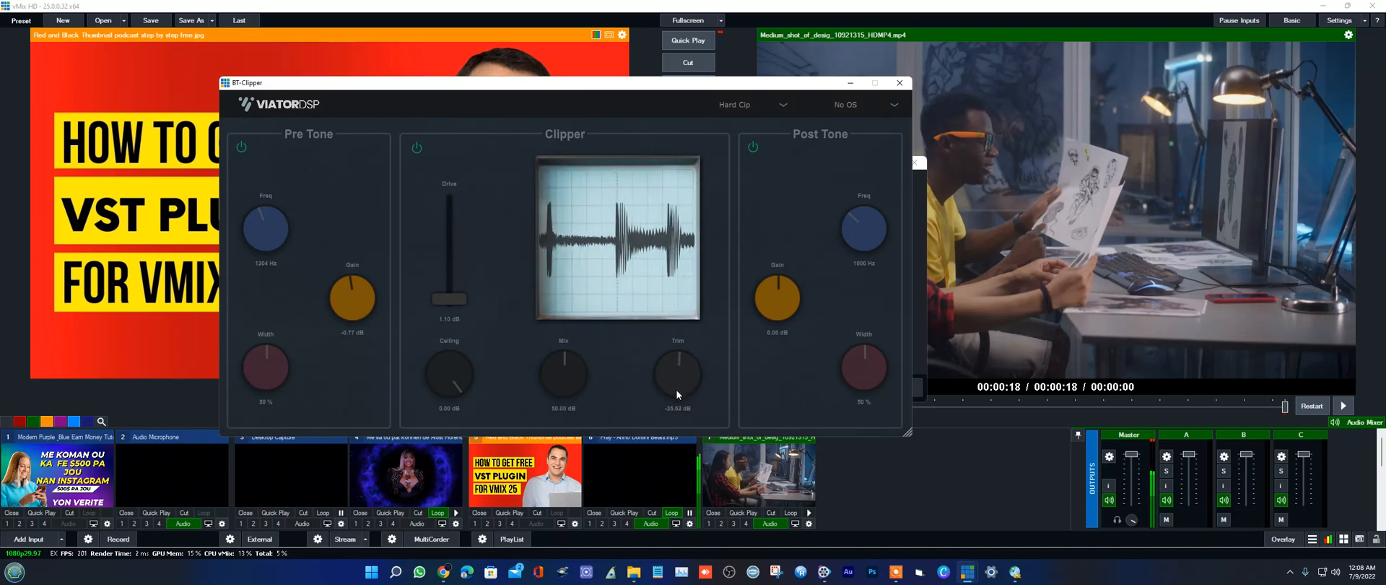
left_click_drag(873, 354, 878, 326)
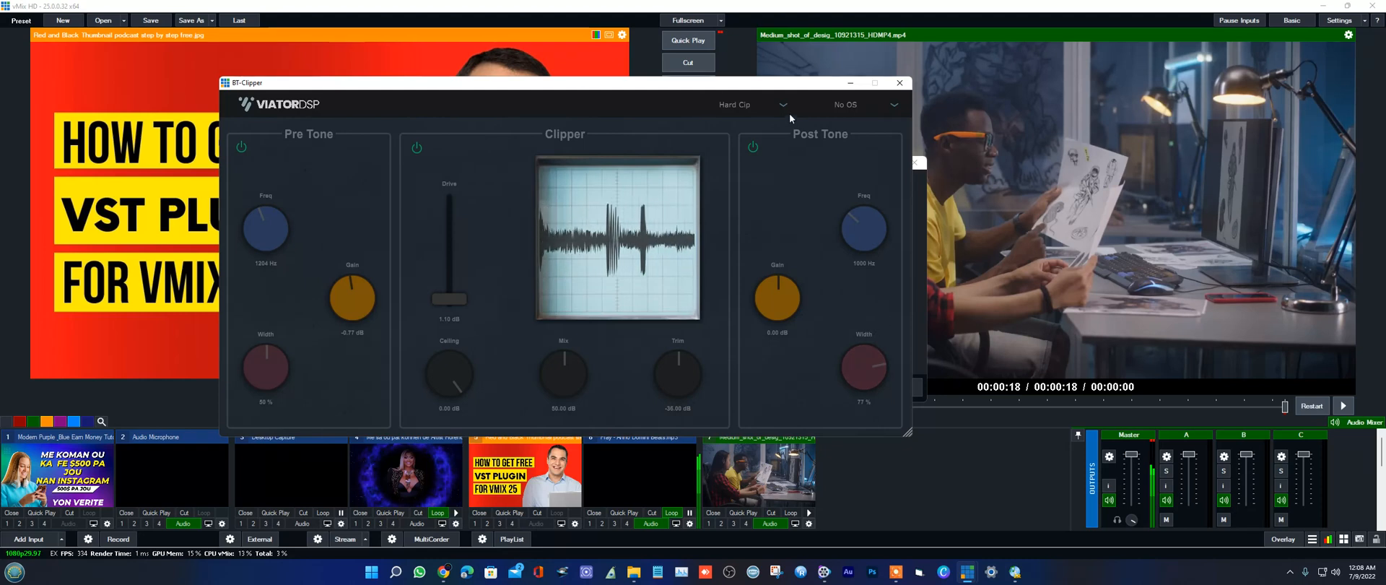
Step: Set BT-Clipper's clipping type to Soft Clip and its oversampling to 8X OS
left_click(765, 106)
left_click(736, 146)
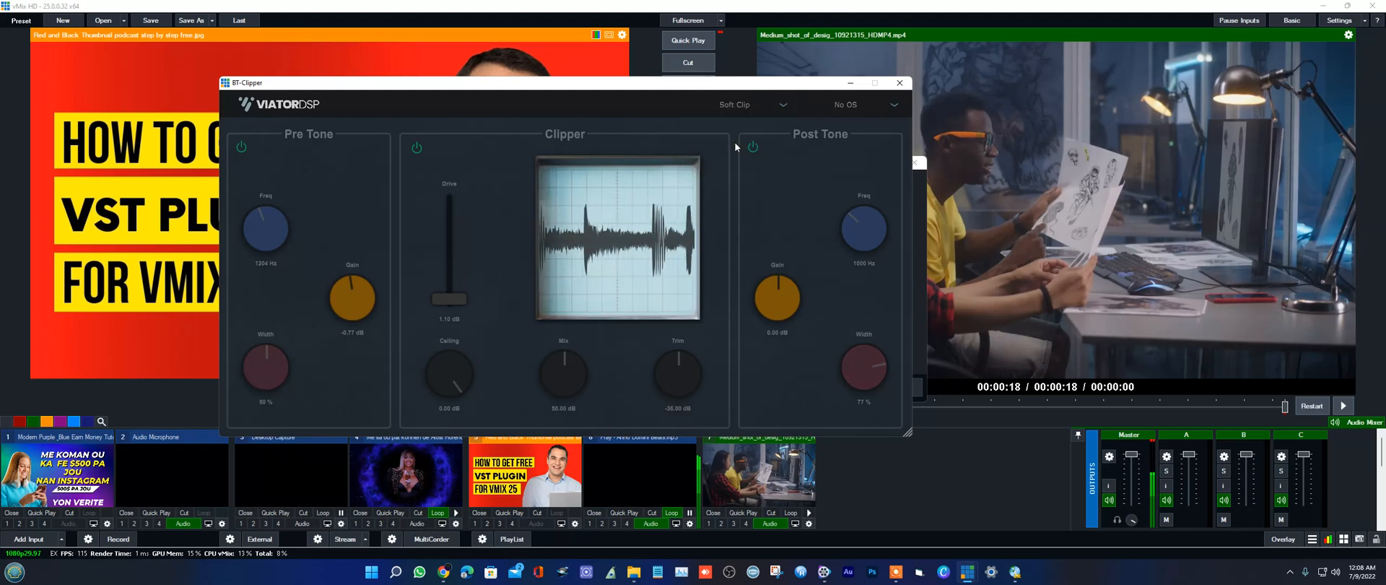
left_click(895, 108)
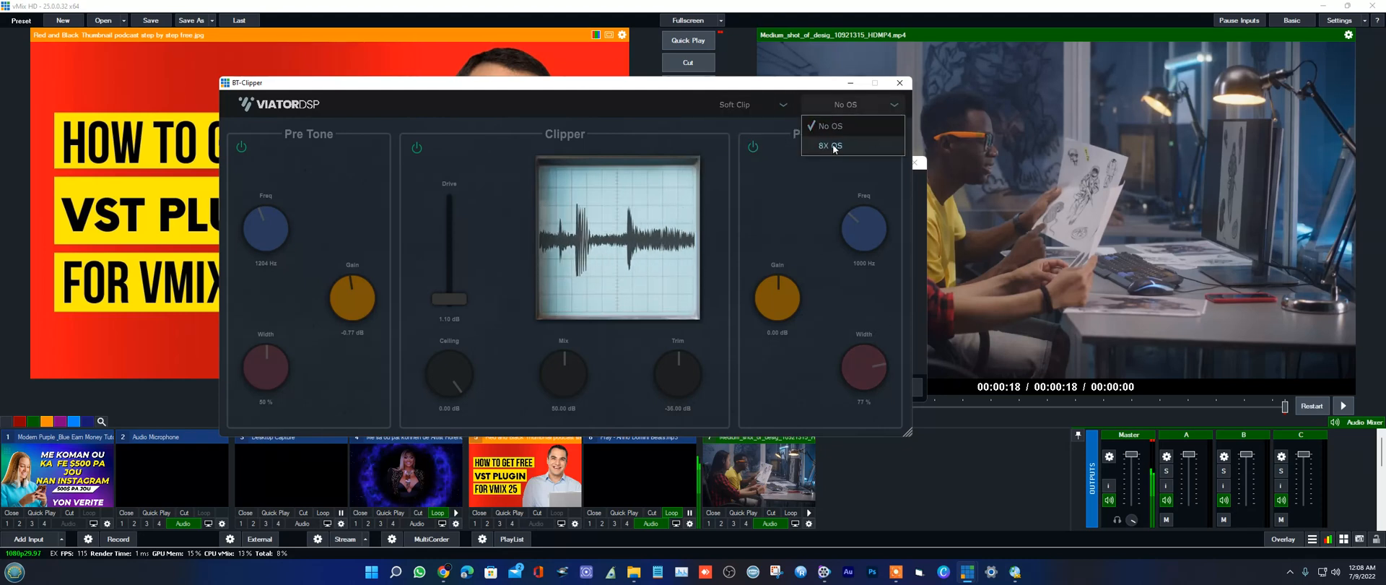
left_click(830, 146)
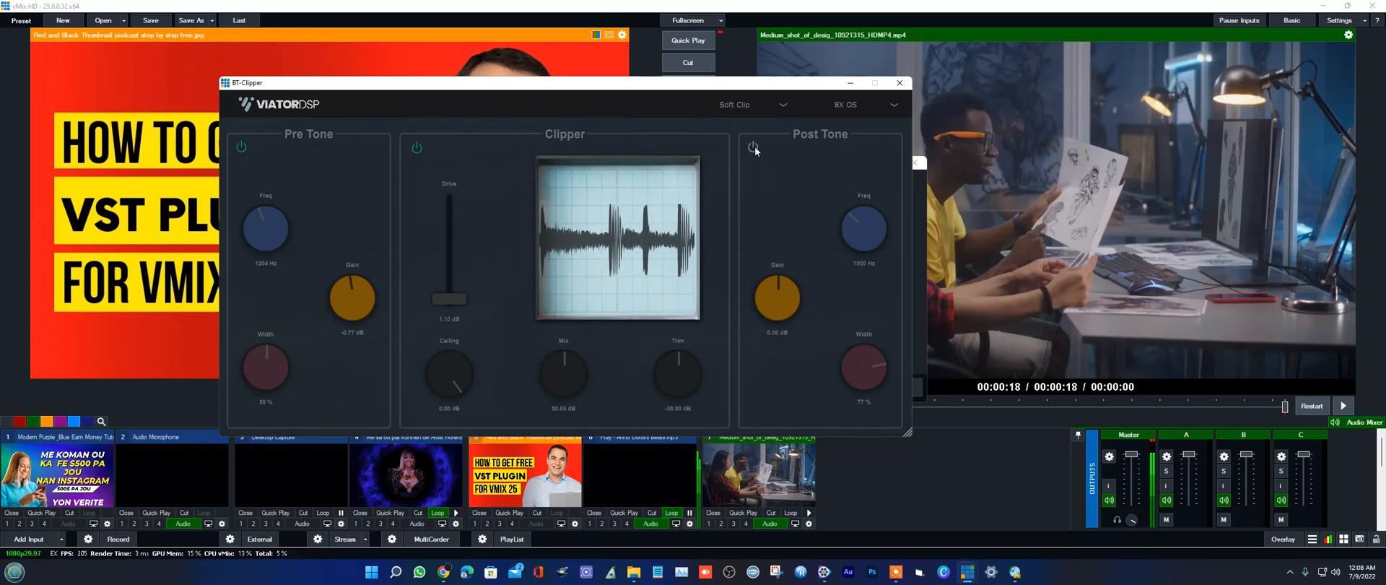
Step: Change the clipping type to Analog Clip, turn the Post Tone section on and close the BT-Clipper editor
left_click(780, 112)
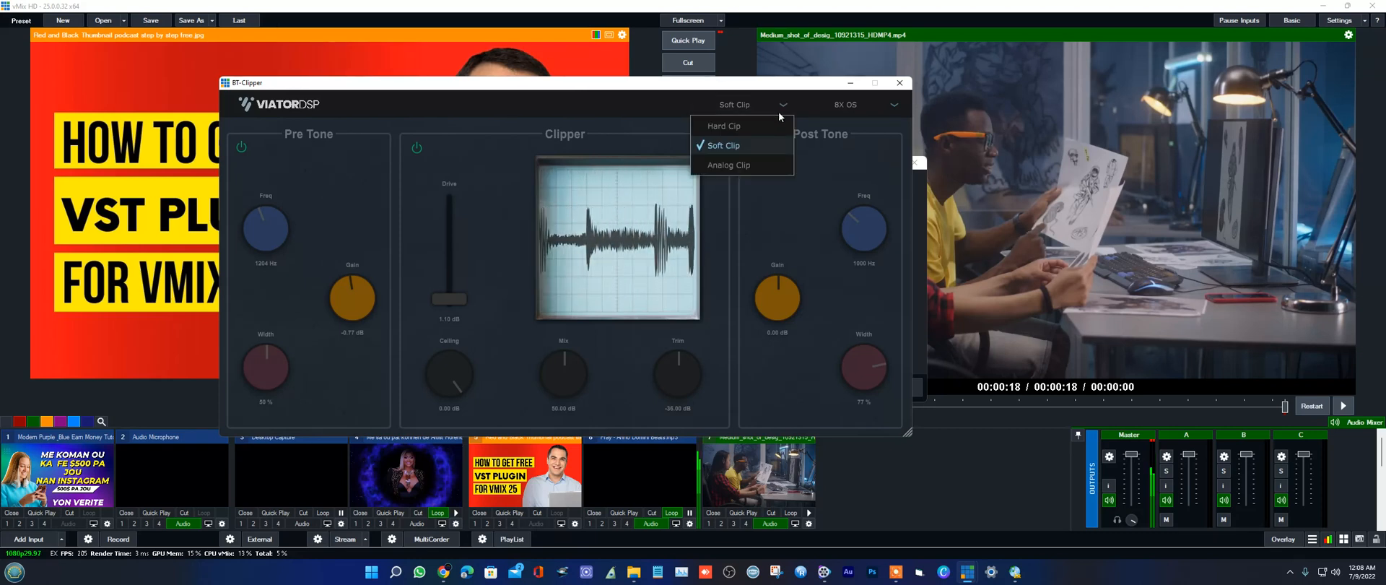
left_click(737, 165)
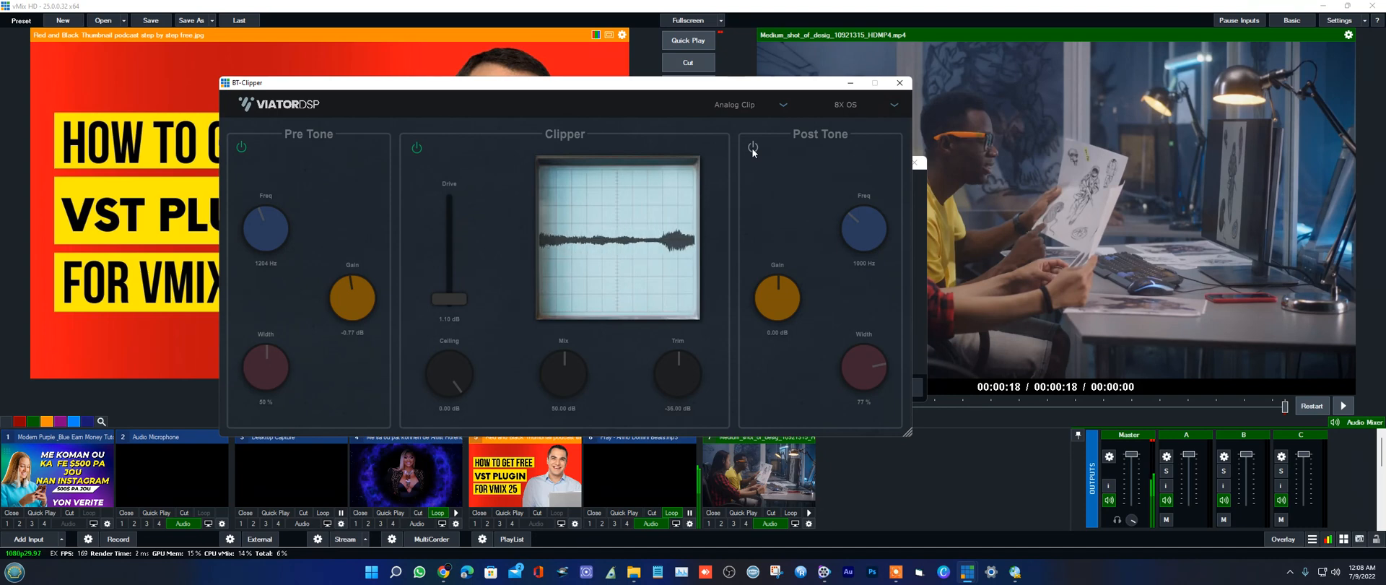
left_click(754, 147)
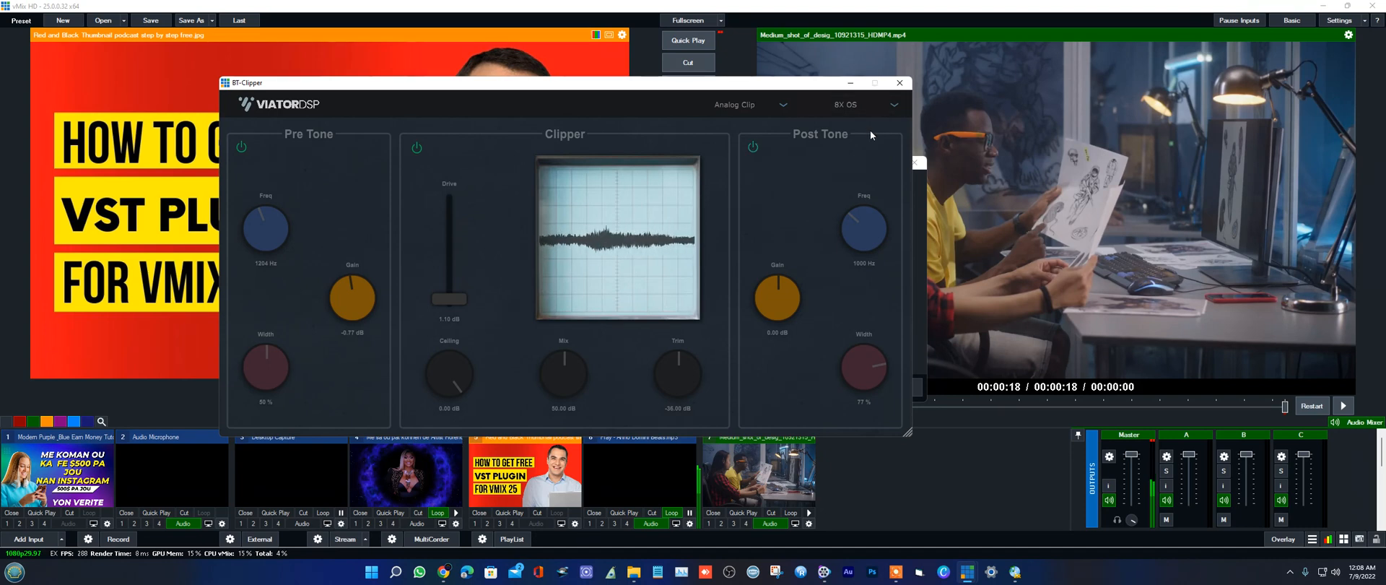
left_click(951, 452)
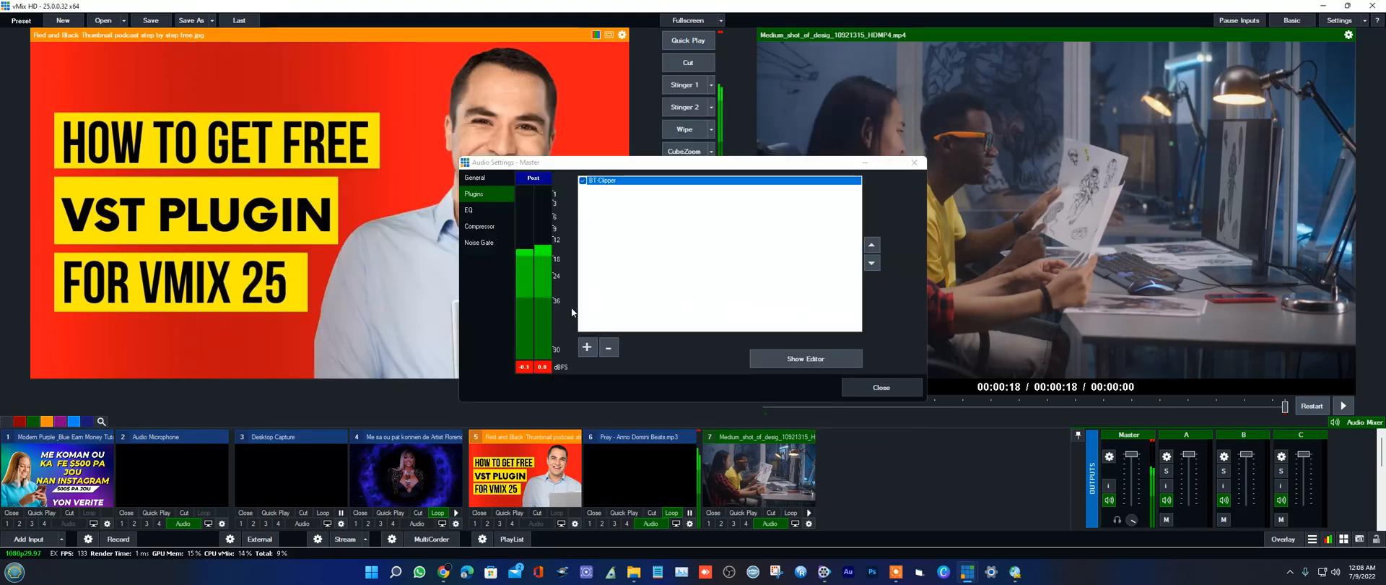
Step: Try the Frontier plugin on the Master output, close its activation window and remove it from the plugin list
left_click(589, 348)
left_click(654, 262)
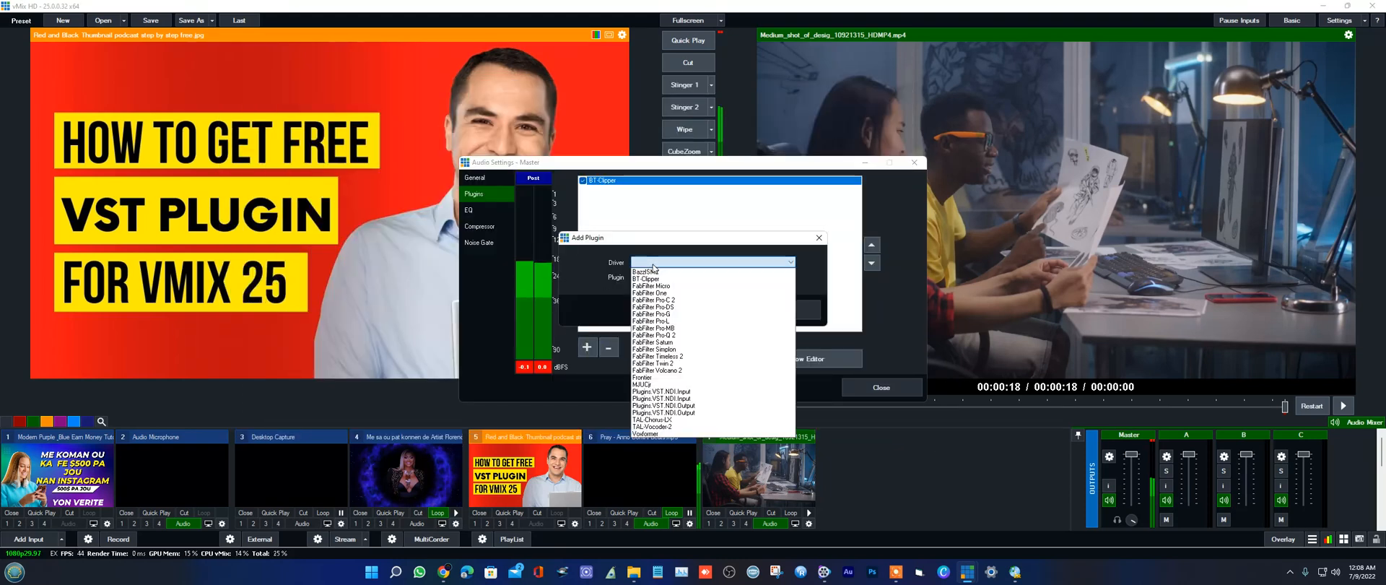
left_click(650, 378)
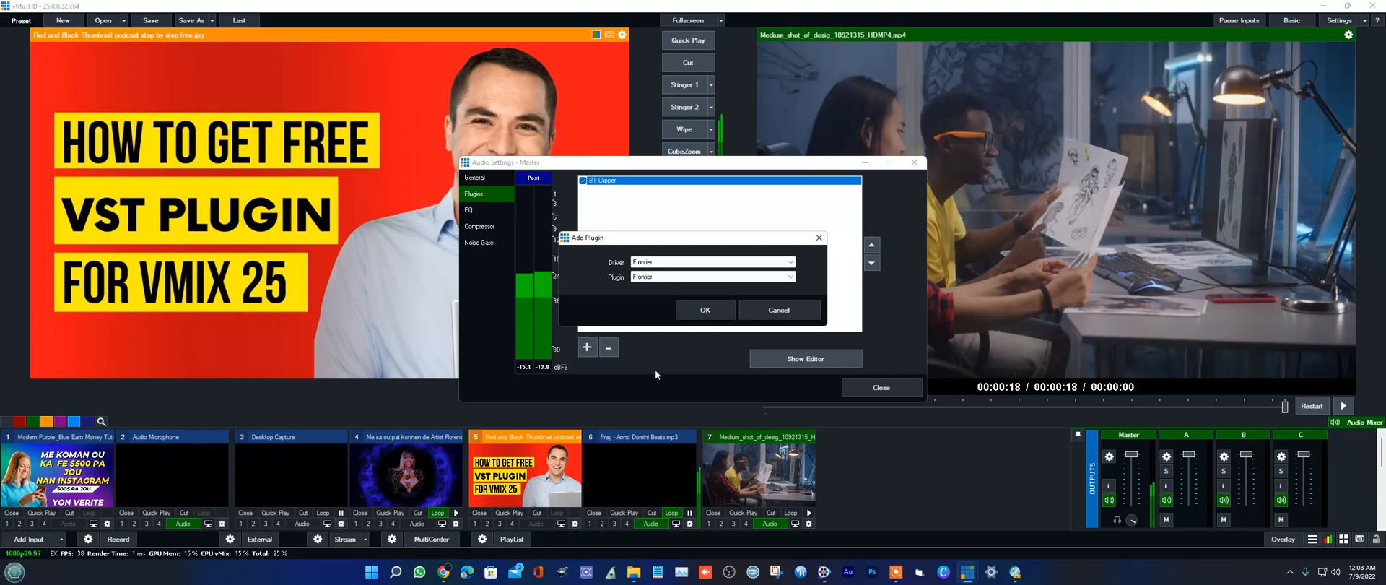
left_click(704, 310)
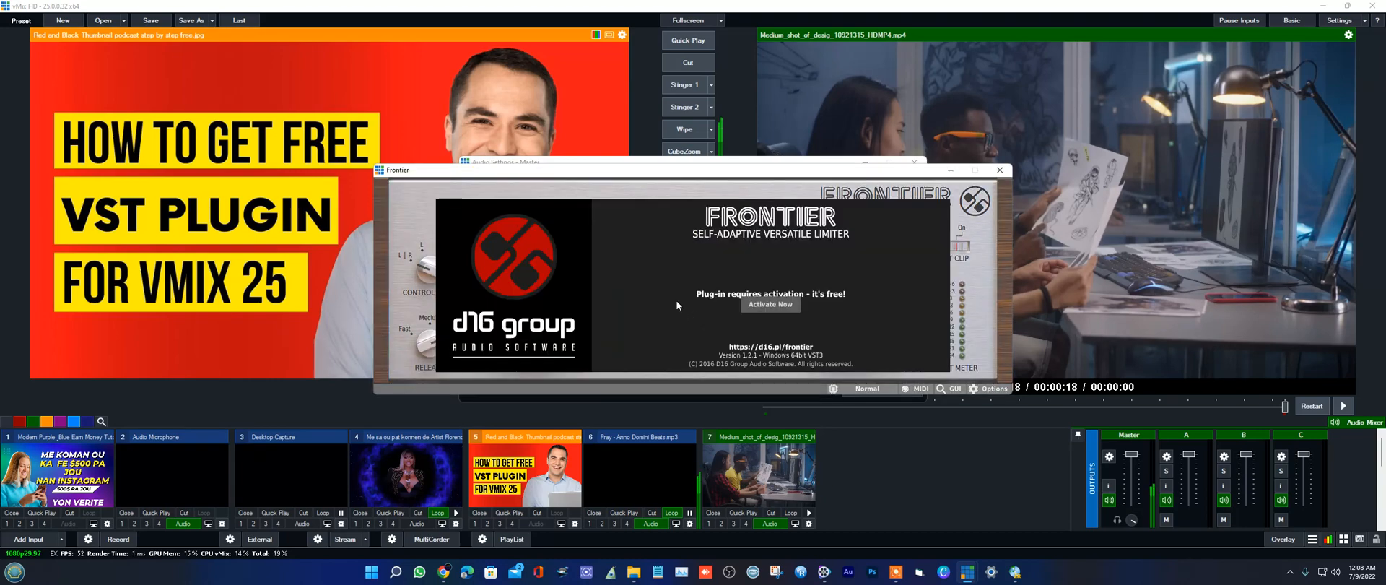
left_click(1001, 171)
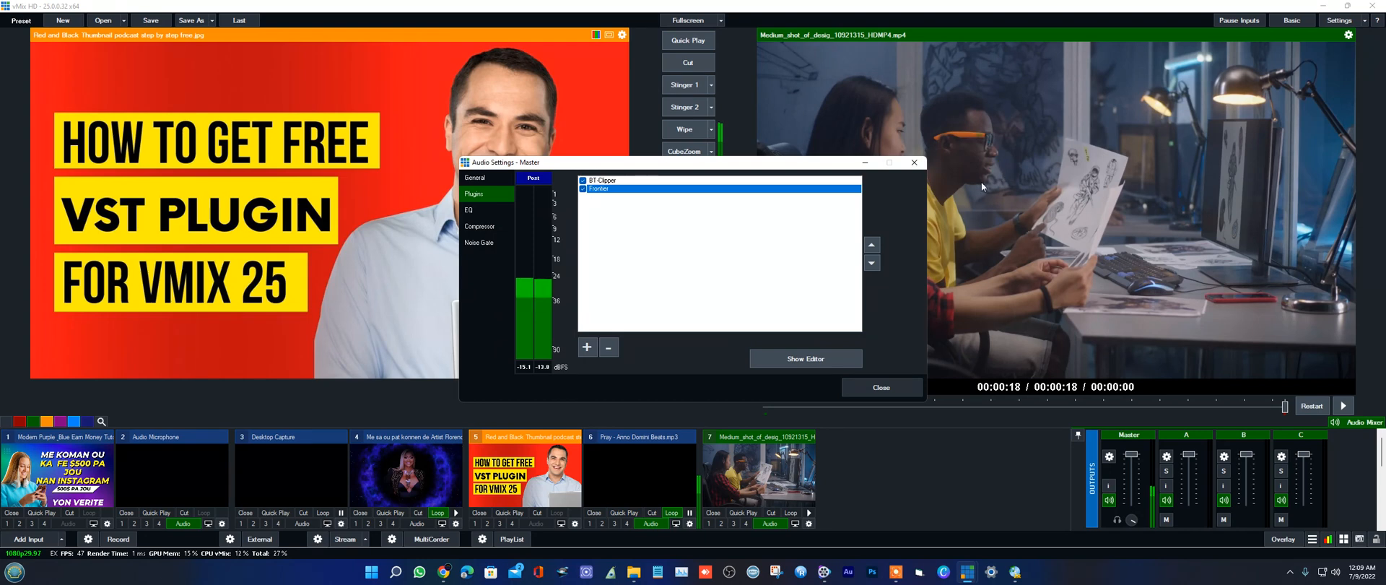
left_click(603, 347)
Step: Add the MJUCjr plugin to the Master output with compress at 0.0 and make-up at 12.2, and close its editor
left_click(587, 347)
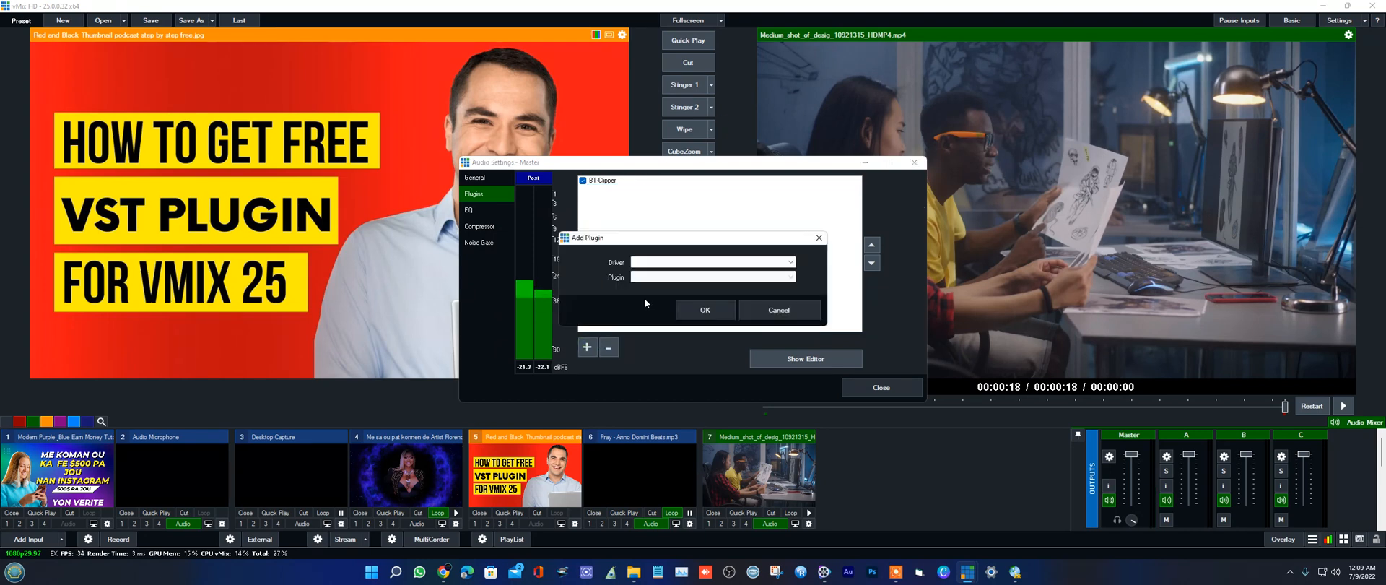
left_click(668, 263)
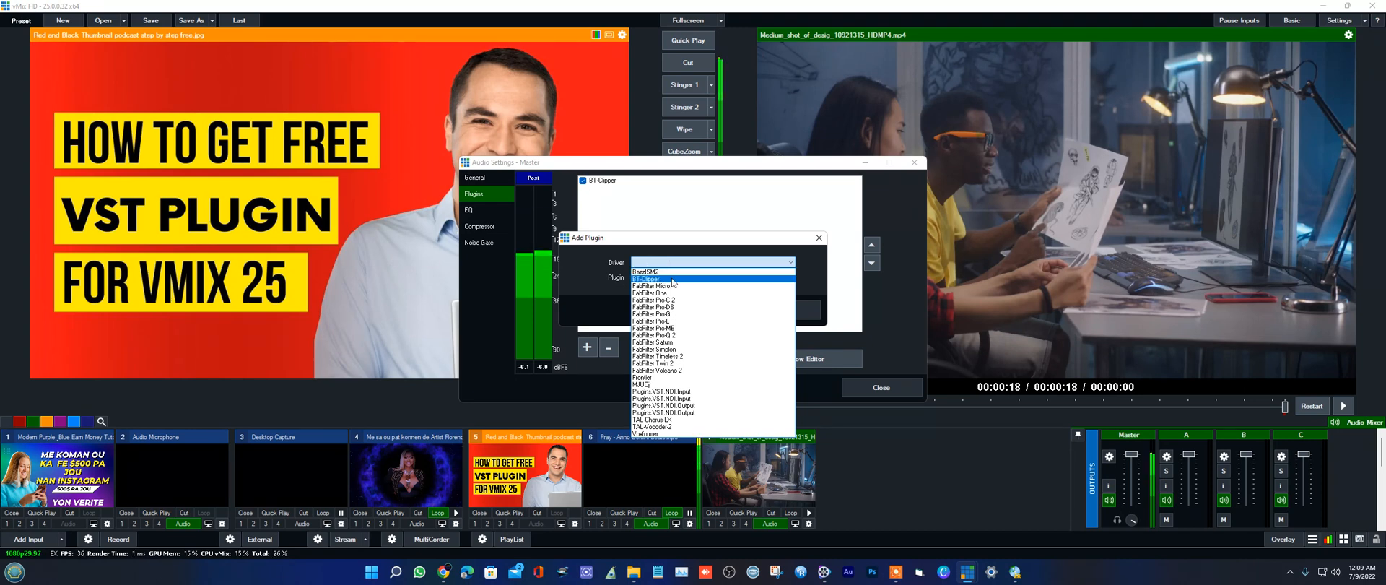
left_click(684, 384)
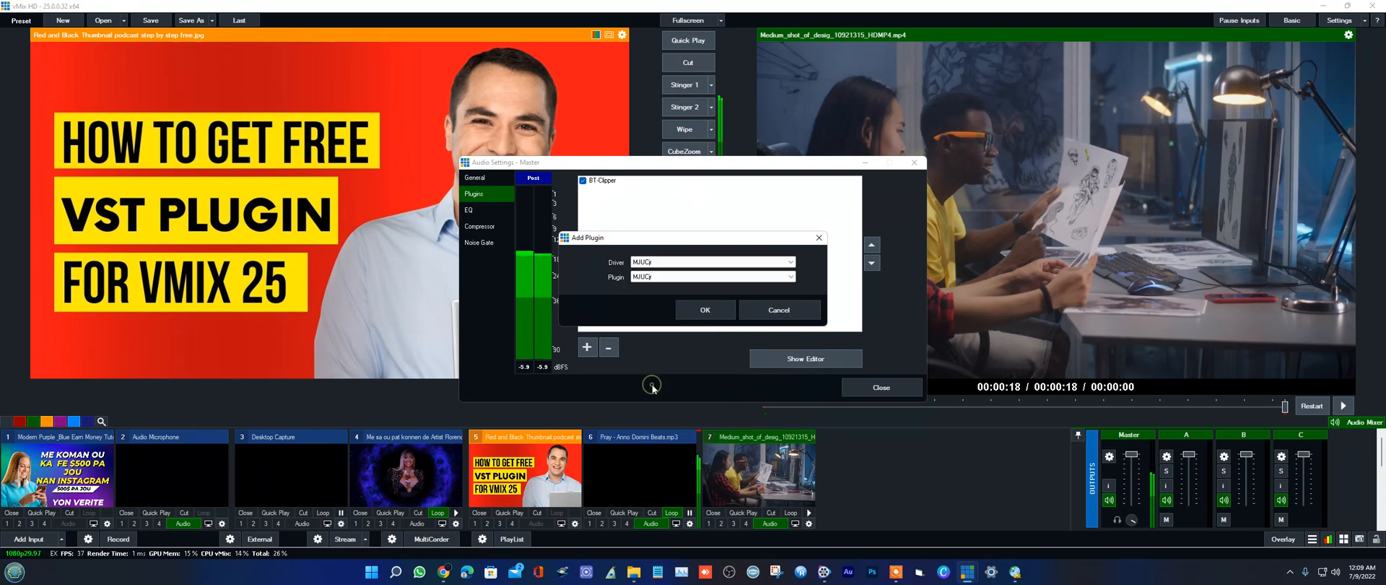
left_click(696, 312)
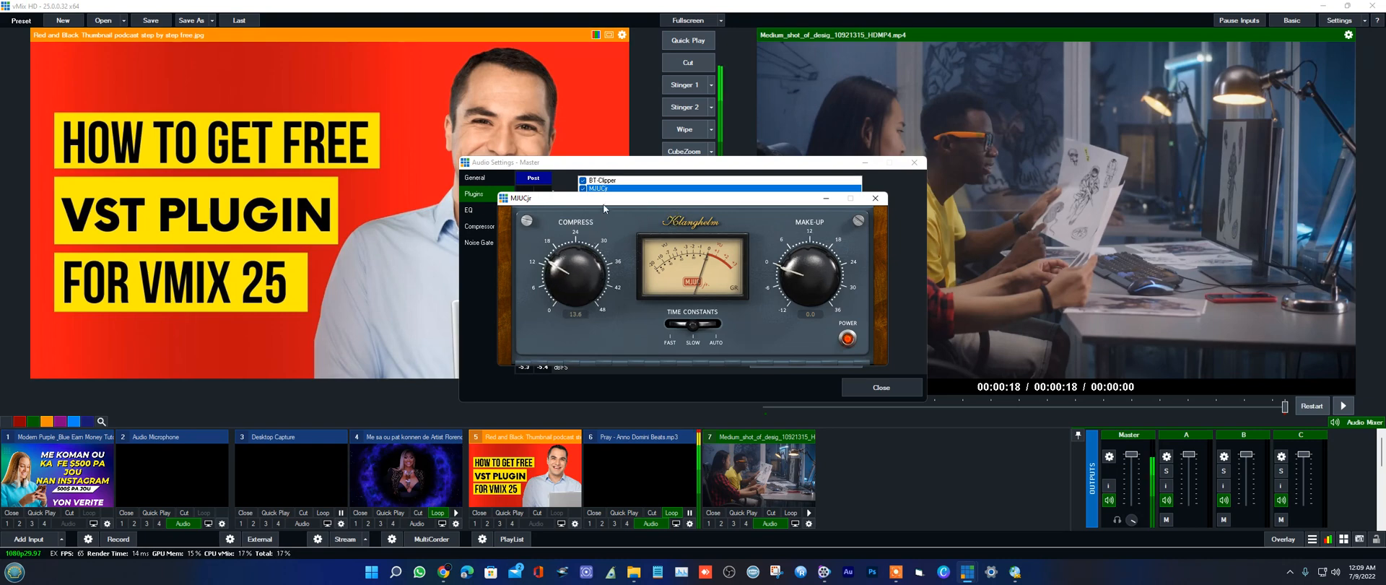
left_click_drag(696, 183, 652, 348)
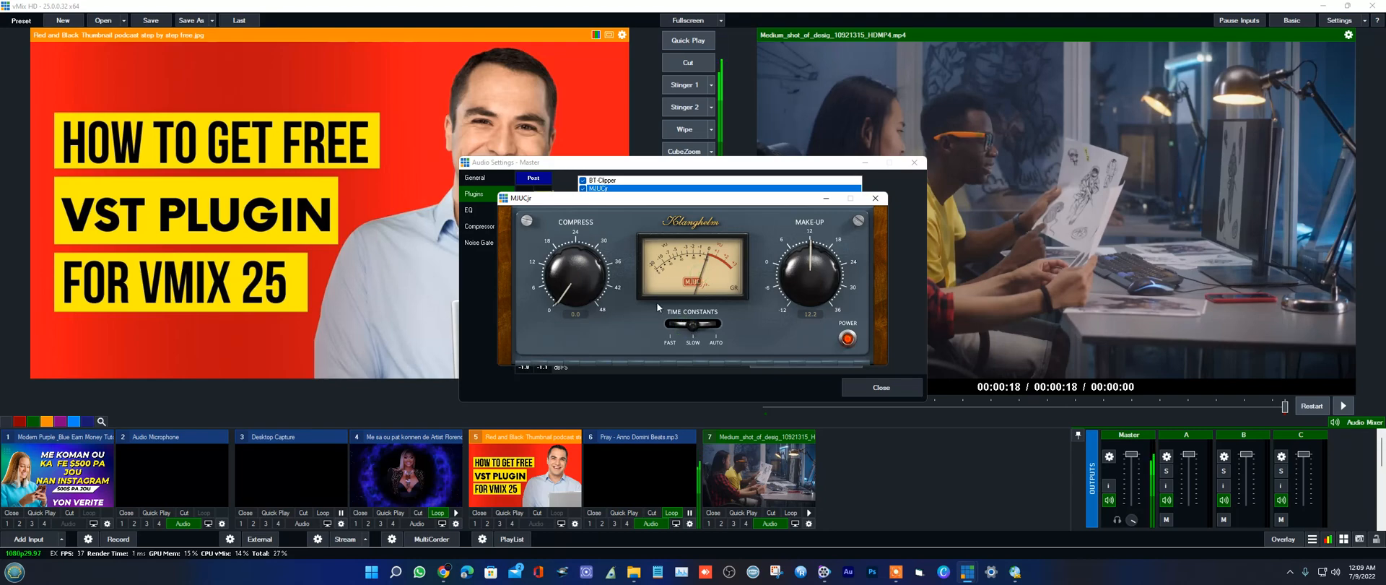
left_click(874, 198)
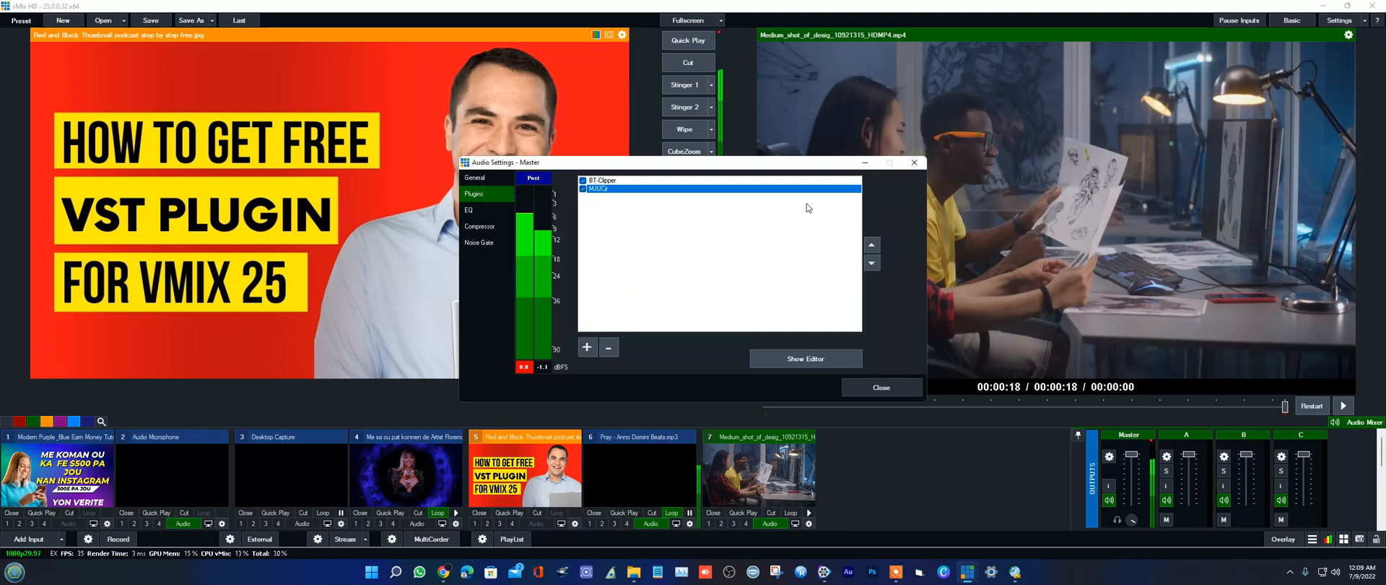
Step: Try the TAL-Vocoder-2 plugin on the Master output, close its editor and remove the plugin
left_click(588, 348)
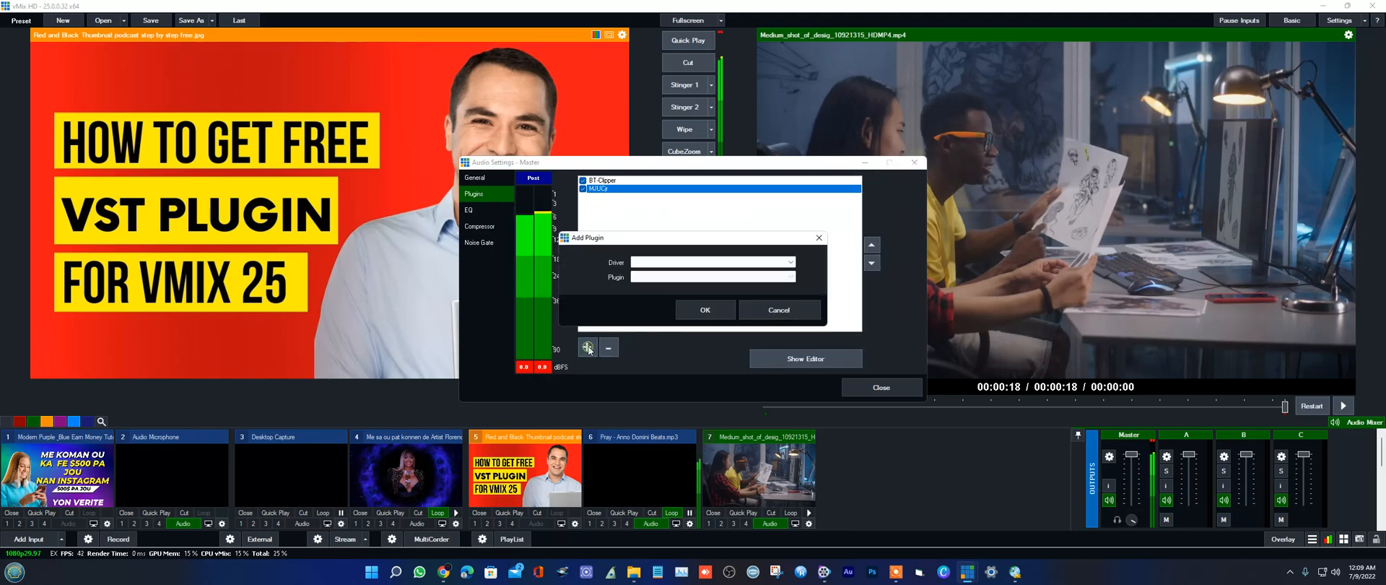
left_click(654, 263)
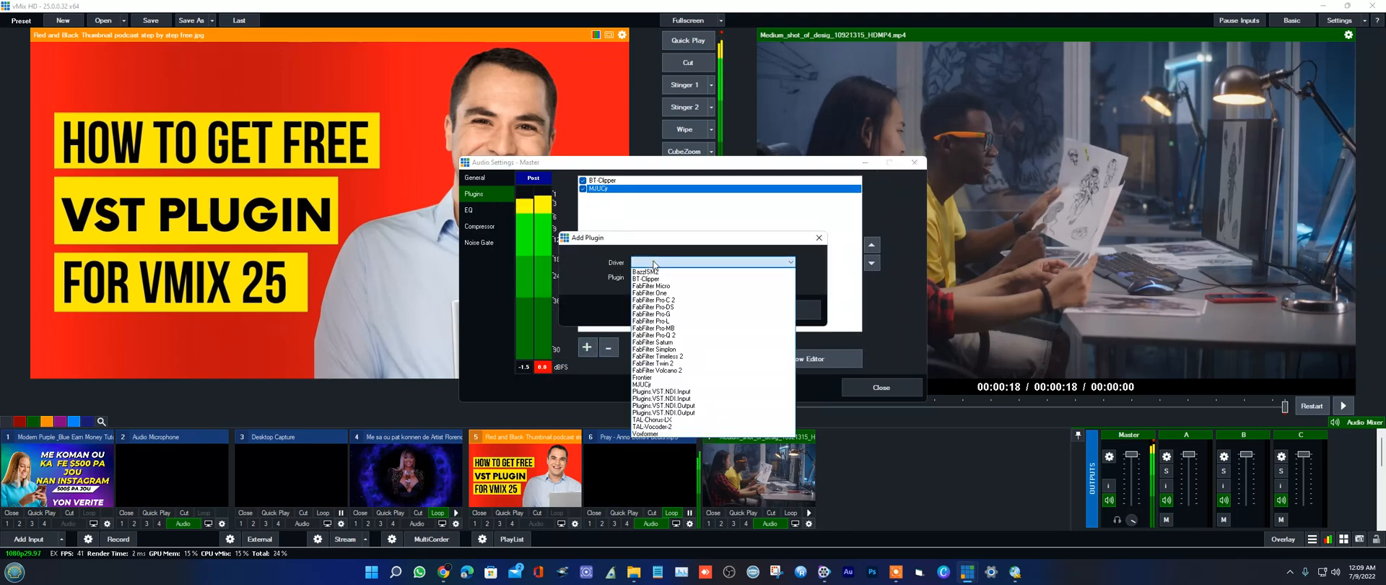
left_click(660, 426)
left_click(700, 310)
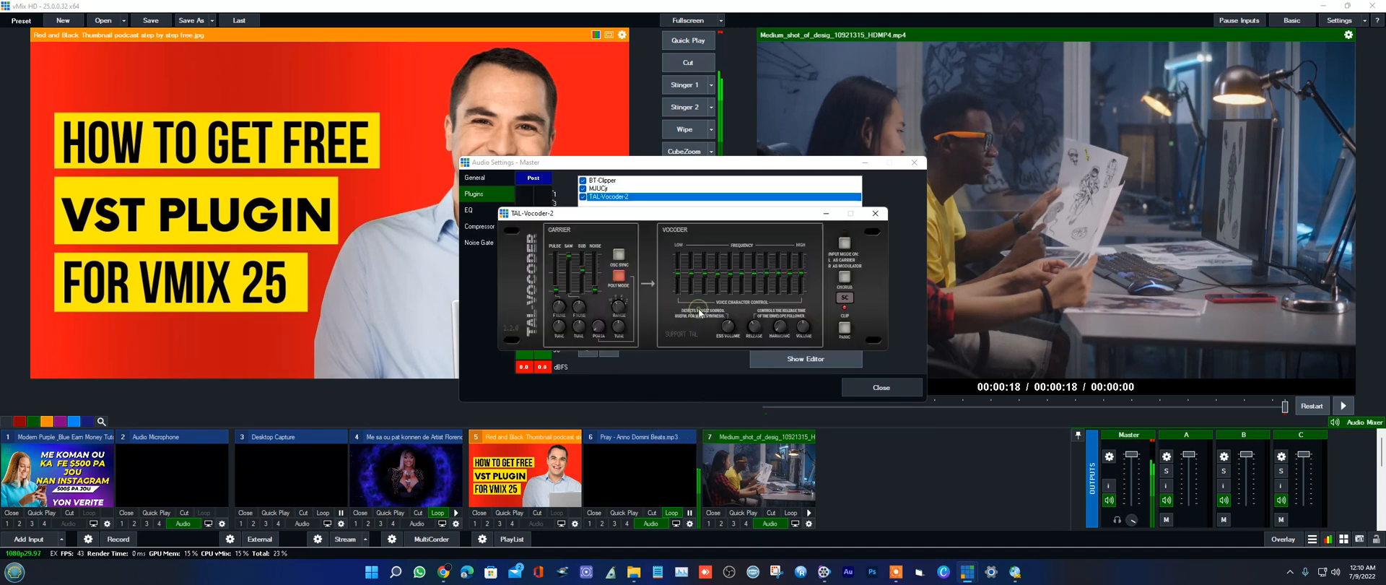
left_click(874, 214)
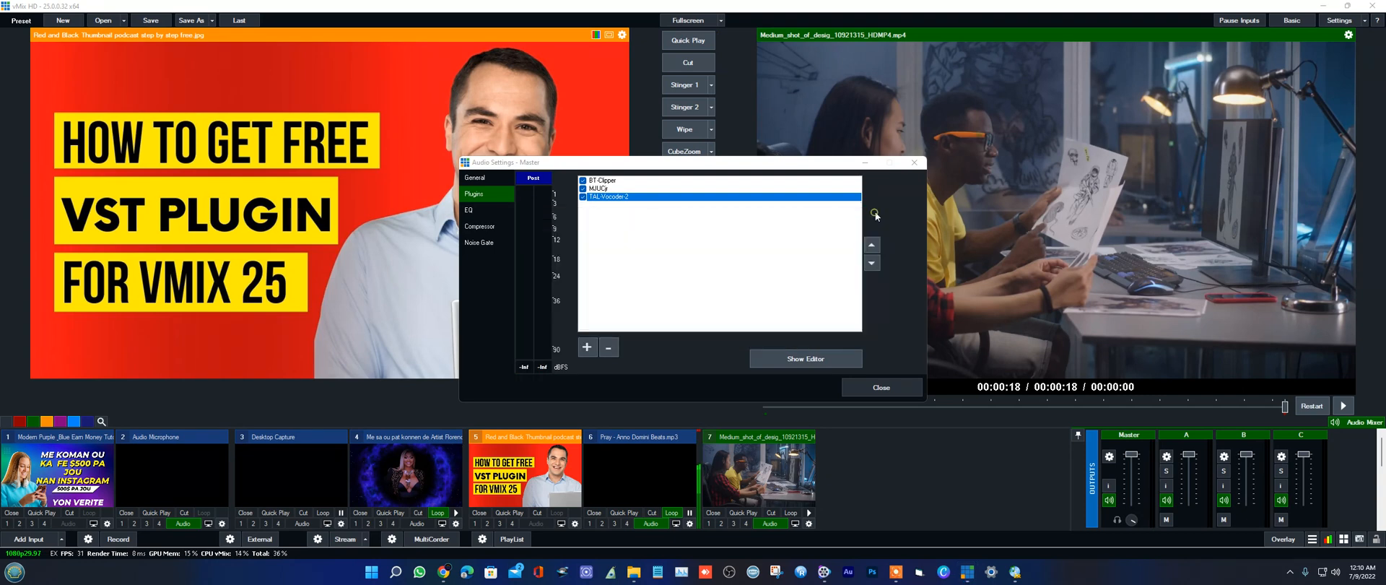
left_click(608, 350)
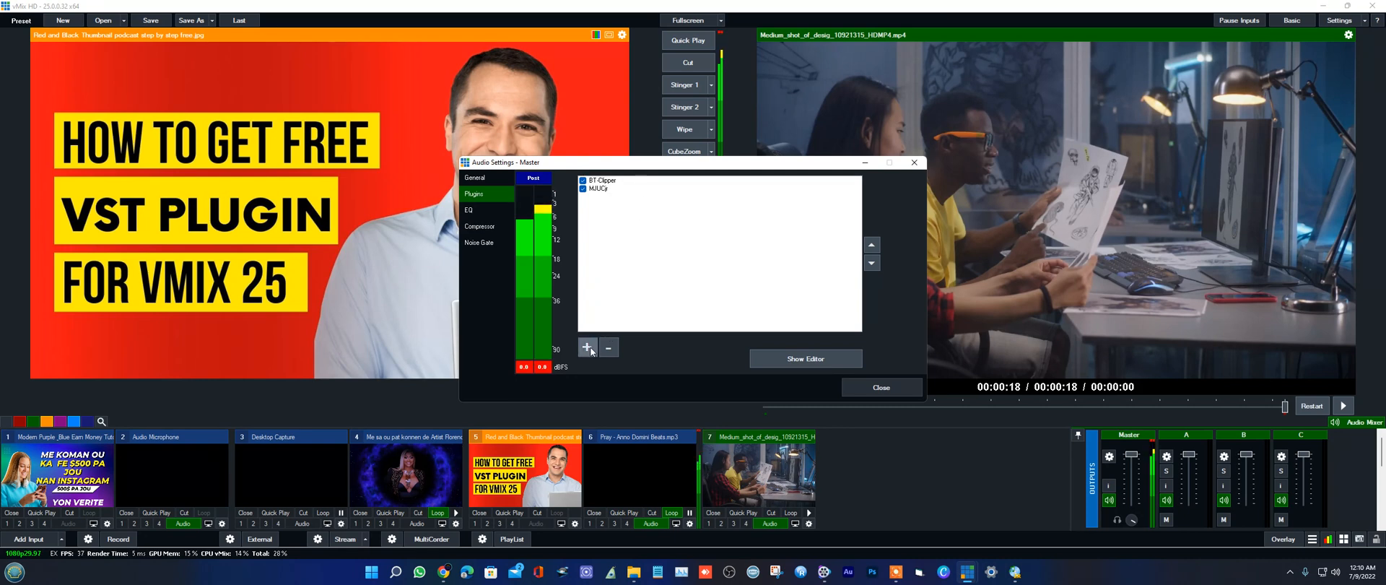
Step: Add TAL-Vocoder-2 to the Master output a second time and remove it again after closing its editor
left_click(589, 350)
left_click(689, 263)
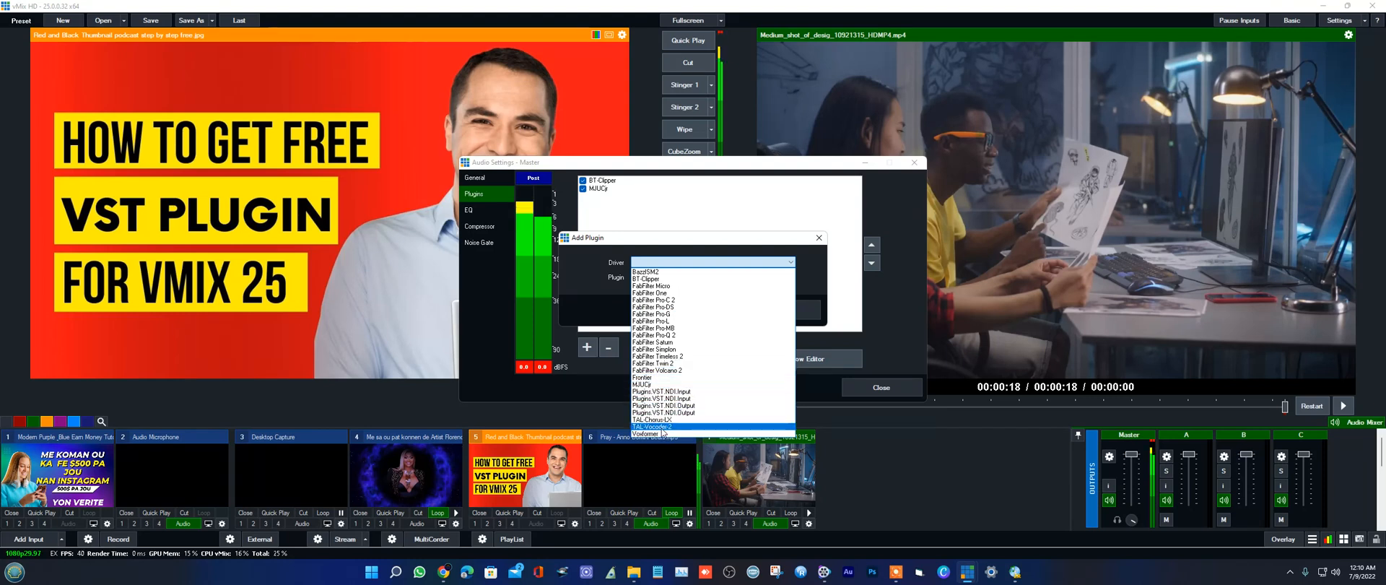
left_click(663, 427)
left_click(702, 311)
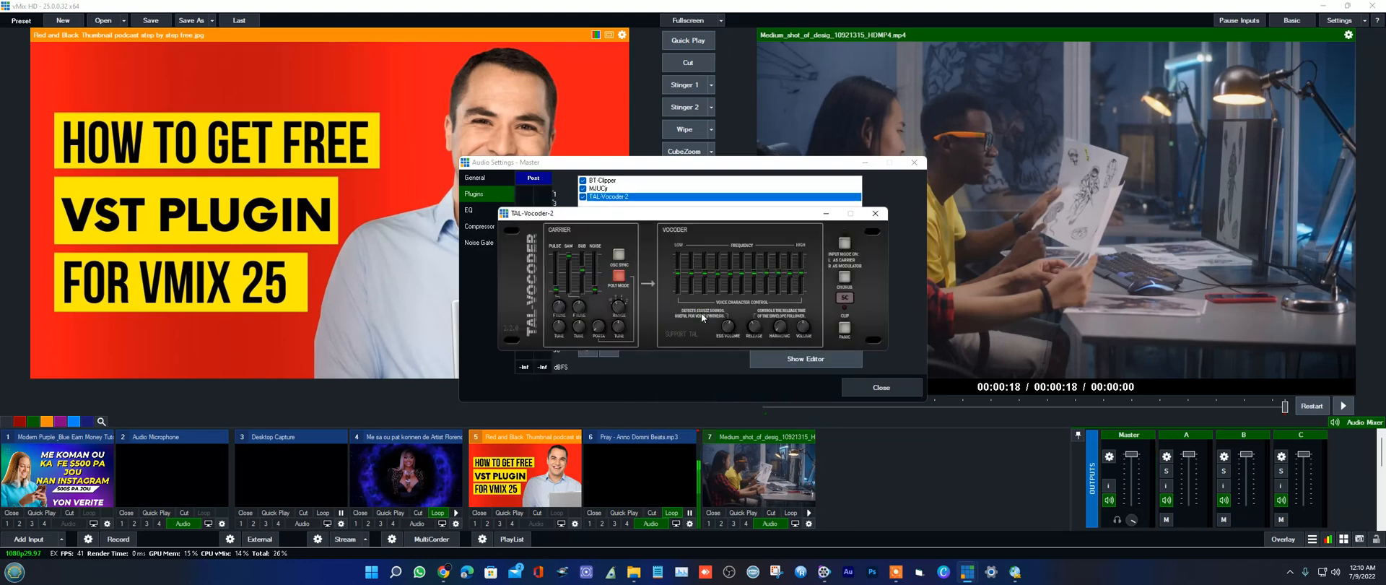
left_click(873, 214)
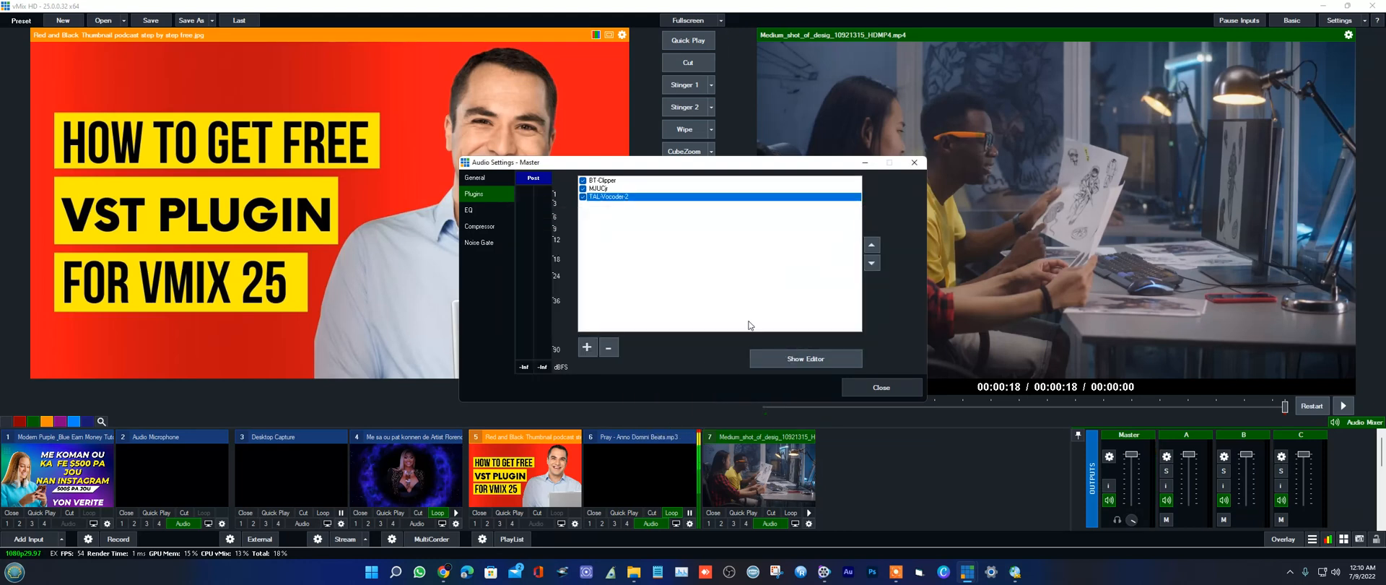
left_click(609, 348)
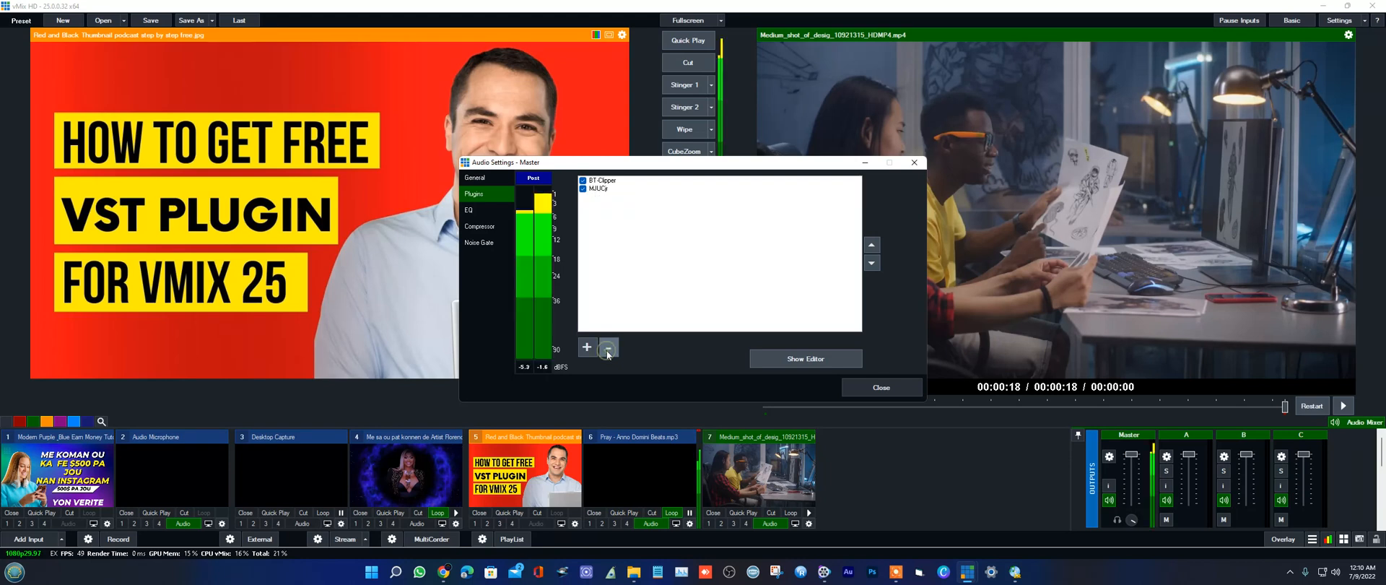
Step: Add the TAL-Chorus-LX plugin to the Master output and move its editor and the Audio Settings window apart
left_click(586, 347)
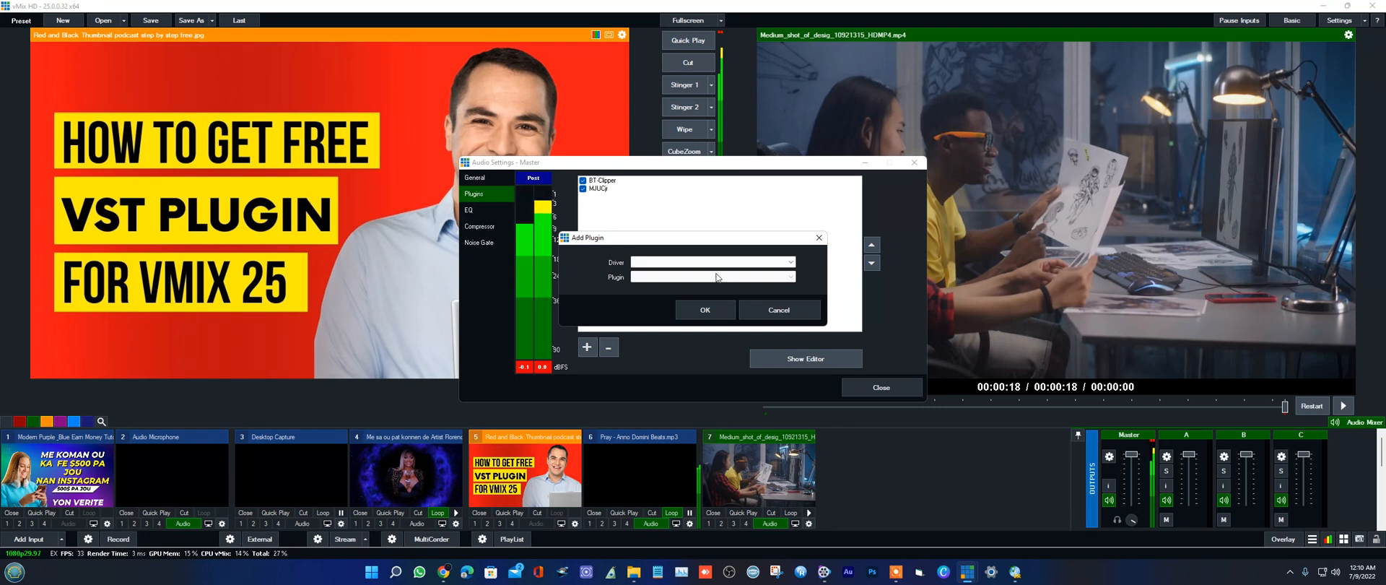
left_click(656, 263)
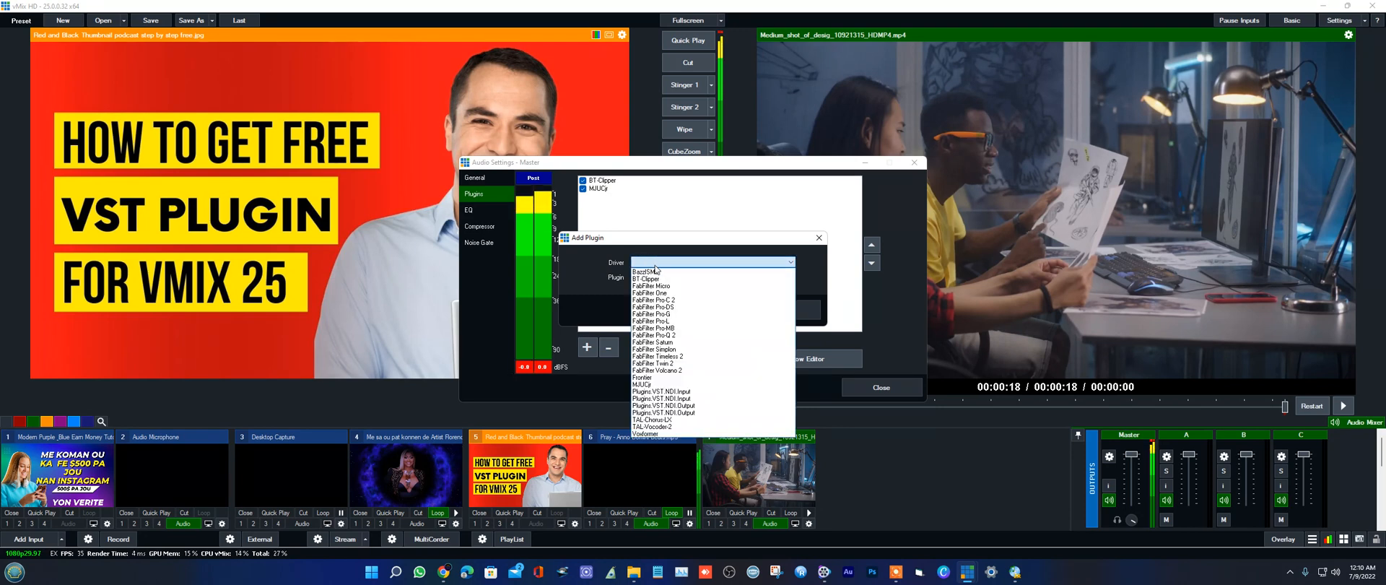
left_click(665, 420)
left_click(706, 310)
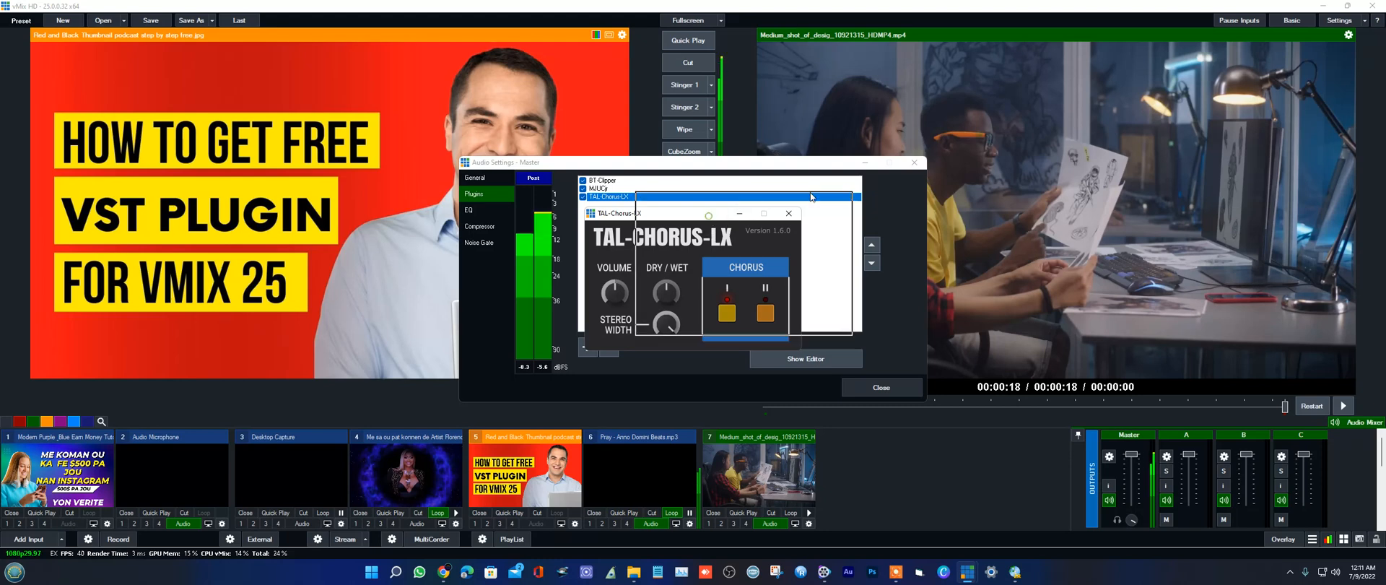
left_click_drag(708, 214, 956, 119)
left_click_drag(794, 162, 509, 182)
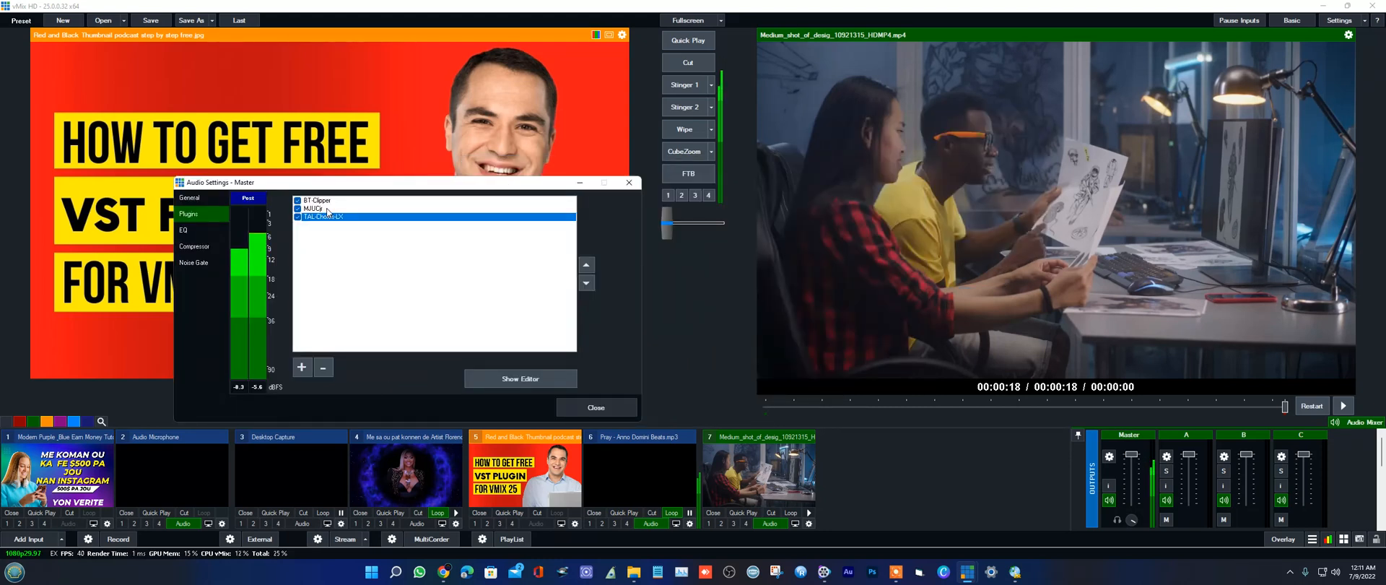
Step: Show the BT-Clipper editor, move it aside and return to the Master plugin list
left_click(325, 209)
left_click(327, 202)
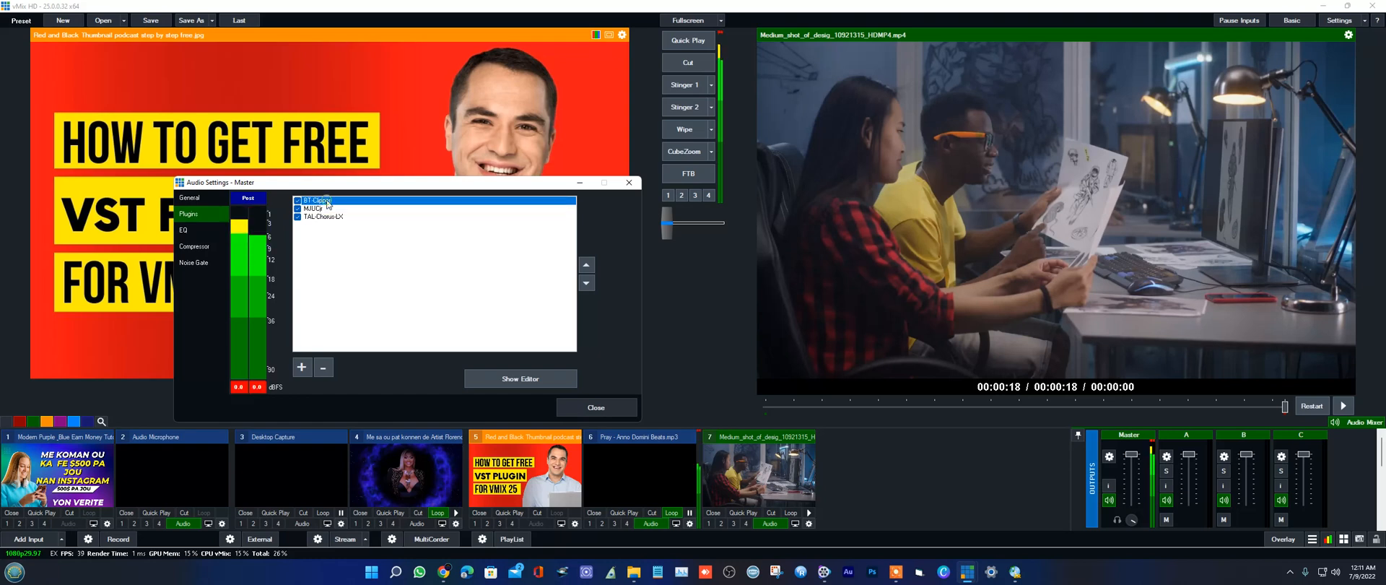
left_click(499, 379)
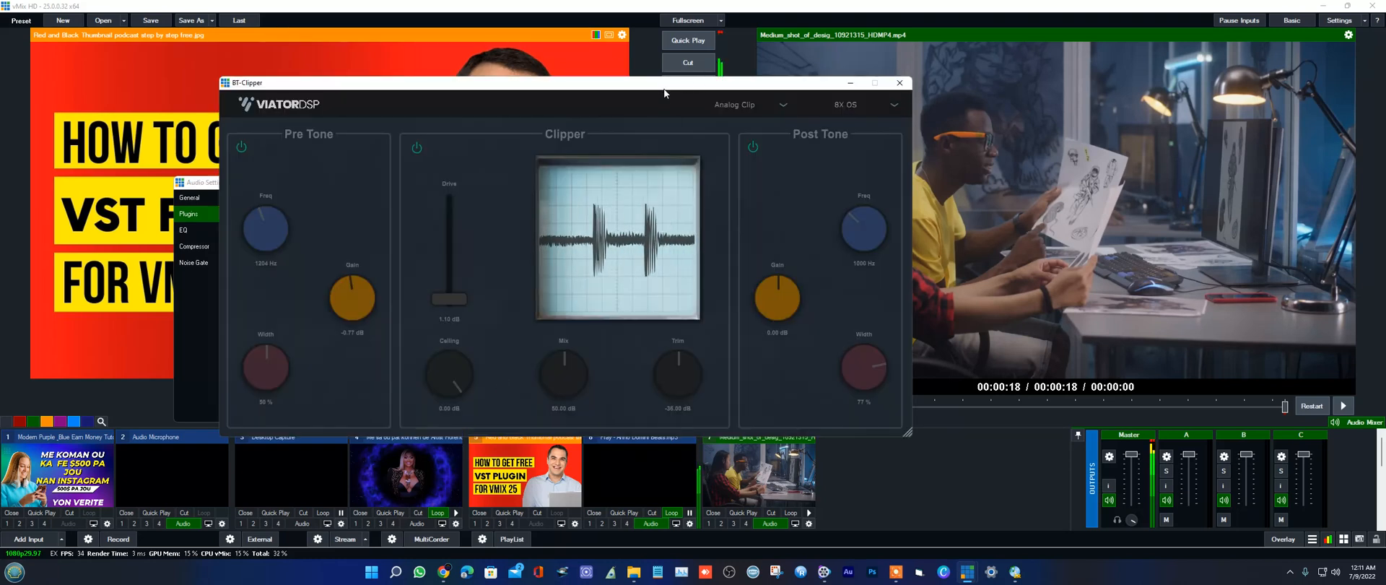
left_click_drag(698, 81, 566, 101)
left_click_drag(677, 108, 522, 108)
left_click(635, 216)
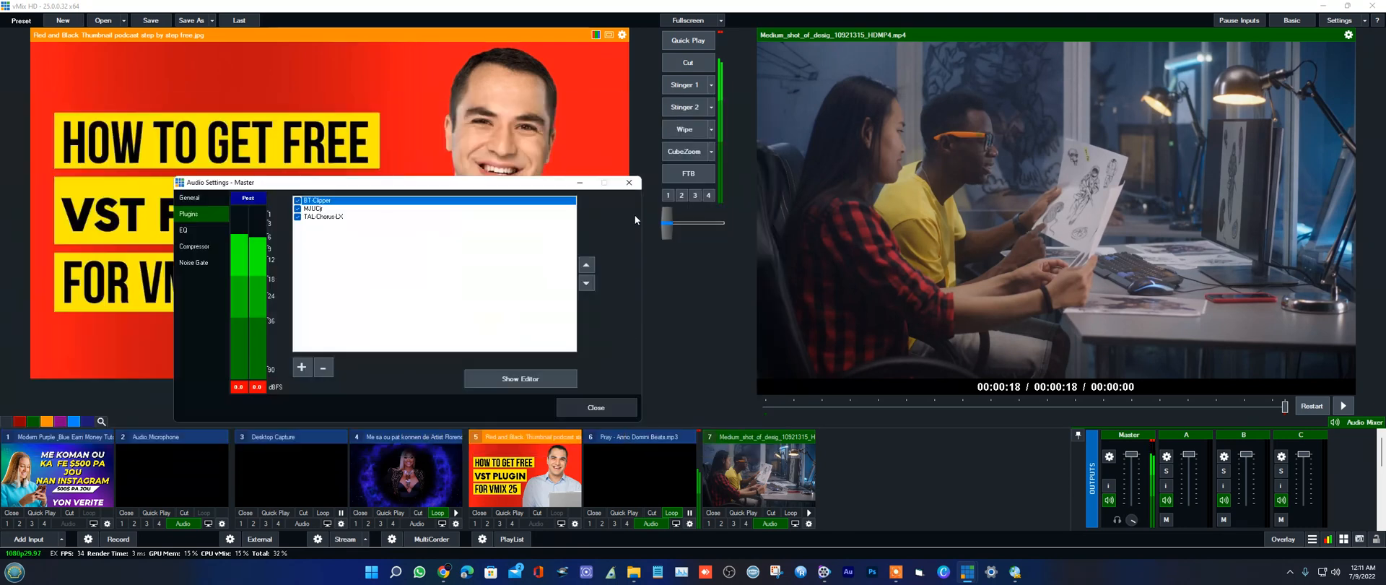
Step: Show the MJUCjr editor and move it clear of the Audio Settings window, over the output preview
left_click(319, 209)
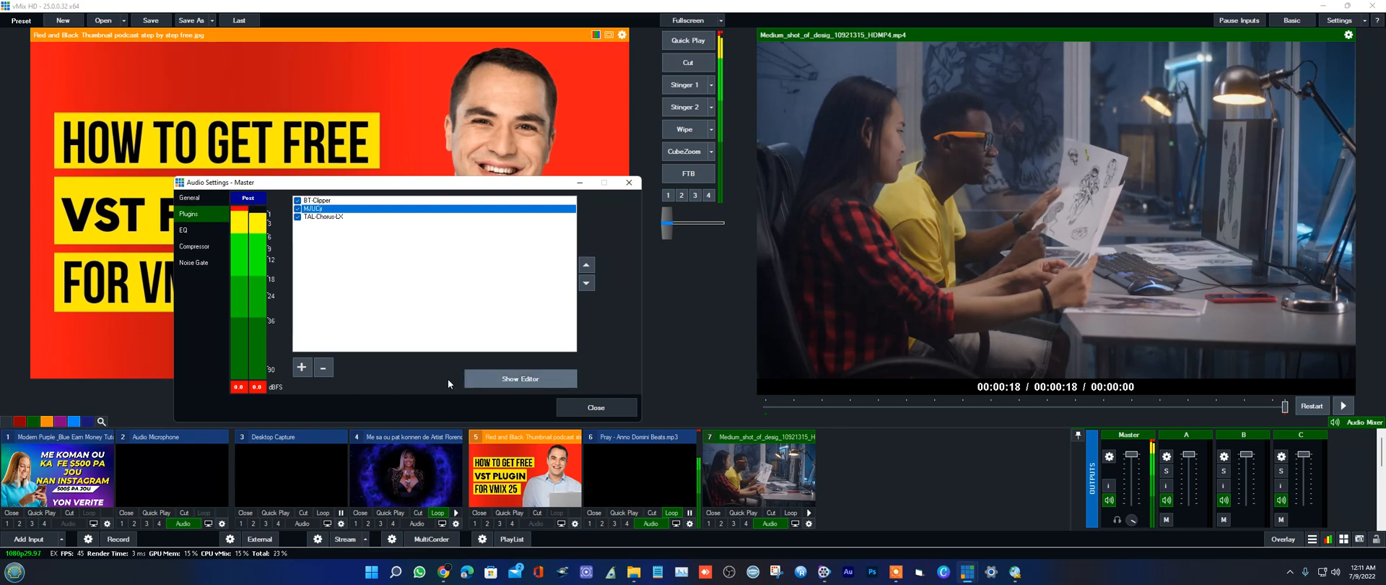
left_click(519, 378)
left_click_drag(679, 199, 1084, 81)
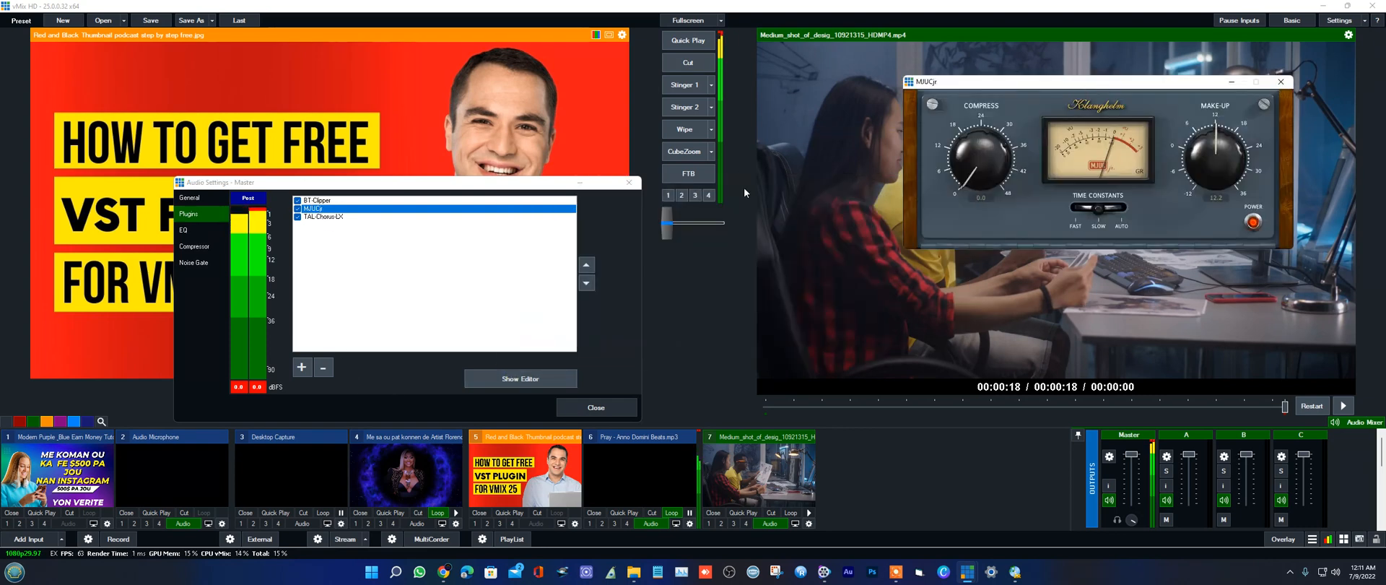
Step: Show the TAL-Chorus-LX editor and lower its stereo width
left_click(321, 217)
left_click(500, 378)
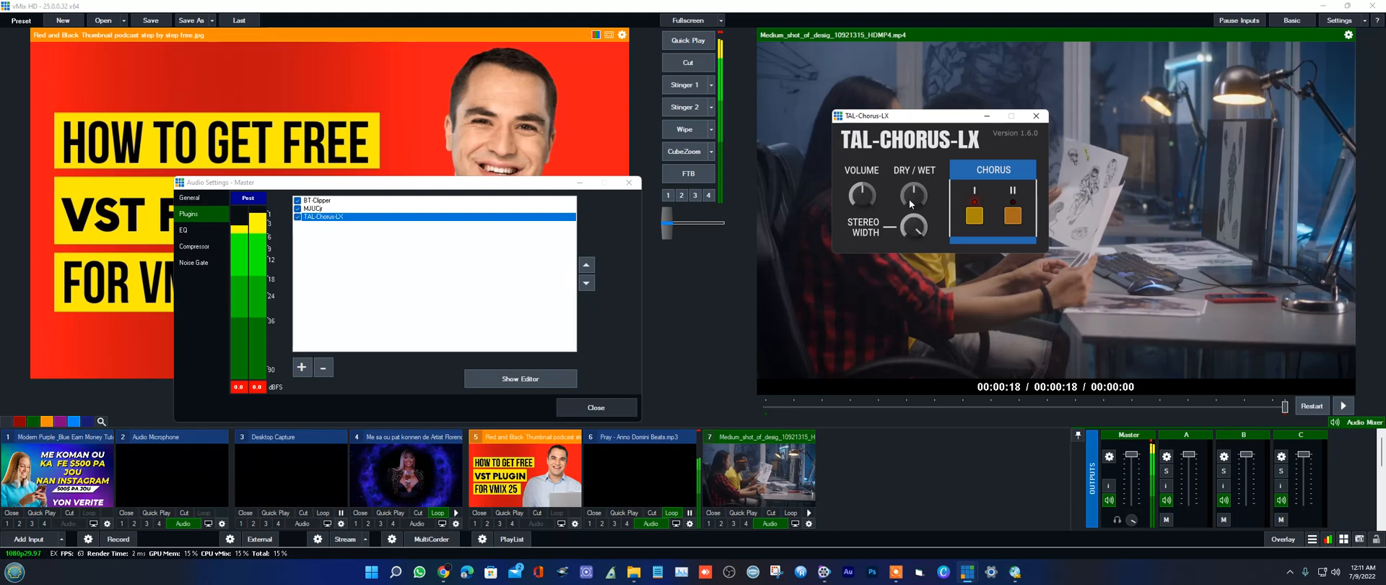
left_click_drag(912, 235, 915, 258)
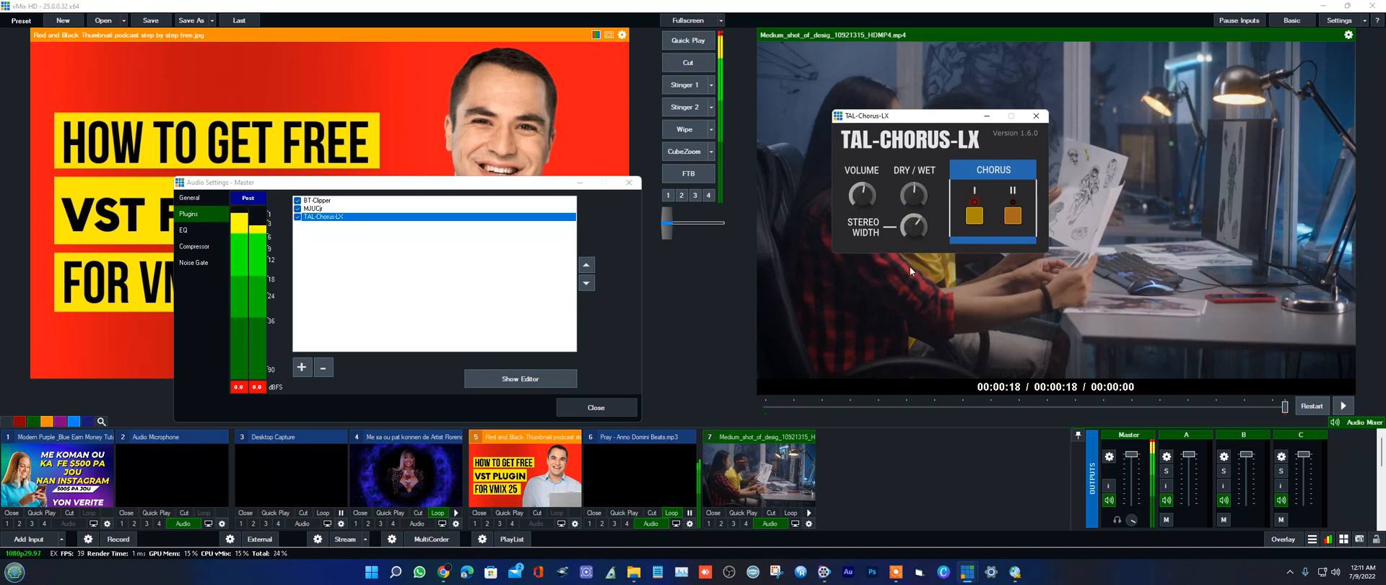
left_click_drag(910, 267, 917, 292)
Step: Toggle TAL-Chorus-LX's chorus I and II switches and lower the plugin's volume
left_click(974, 215)
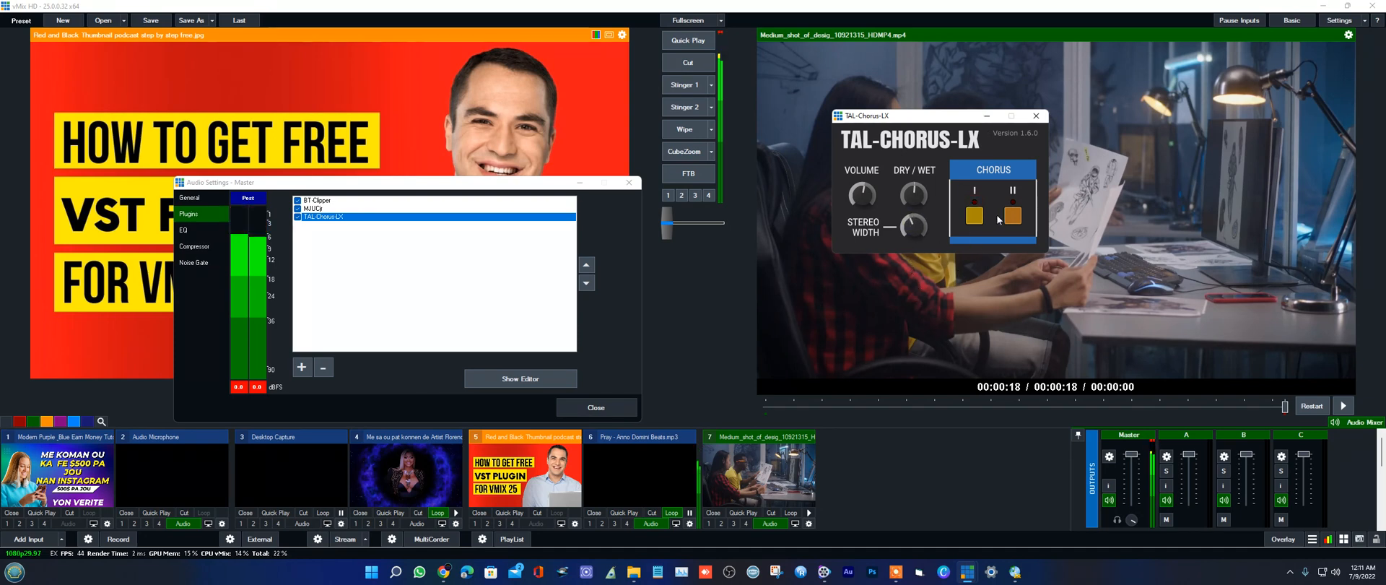
left_click(1016, 216)
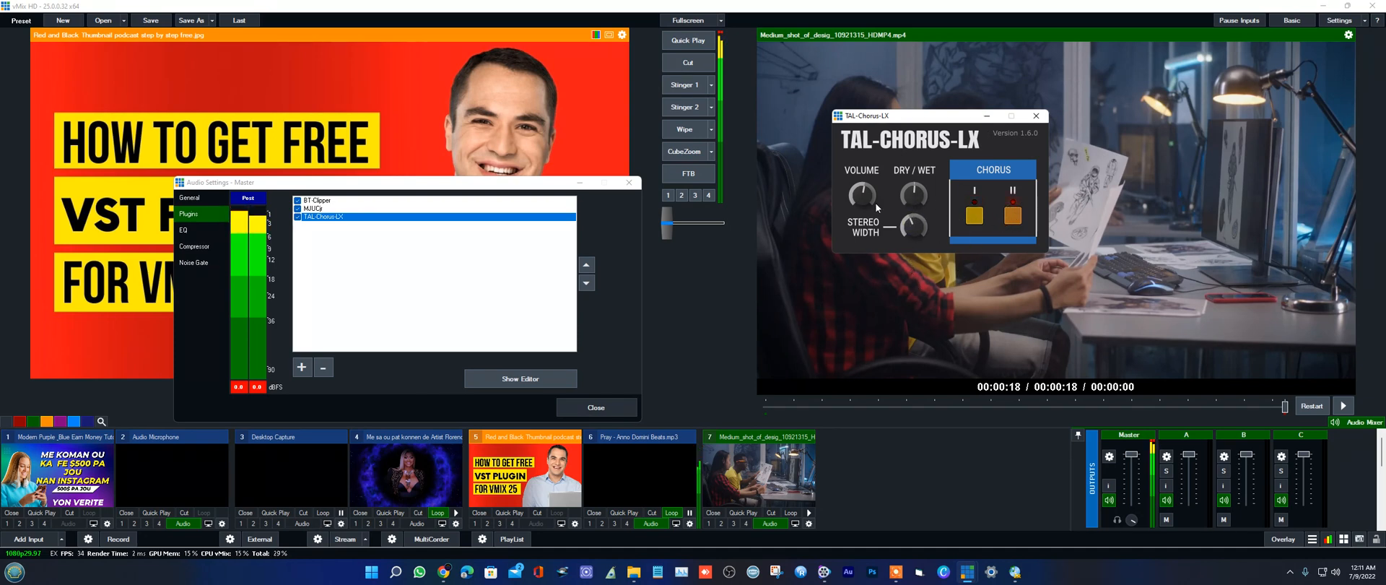
left_click_drag(859, 189, 857, 211)
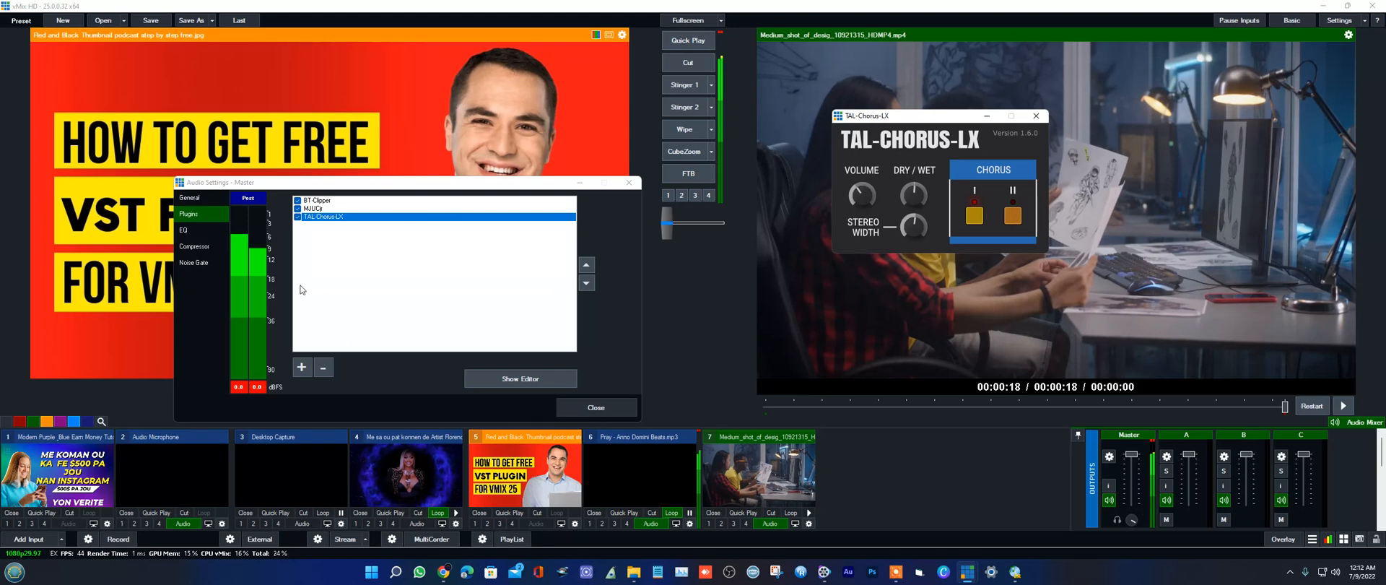
Step: Reopen the BT-Clipper editor from the Master plugin list
left_click(319, 209)
left_click(318, 200)
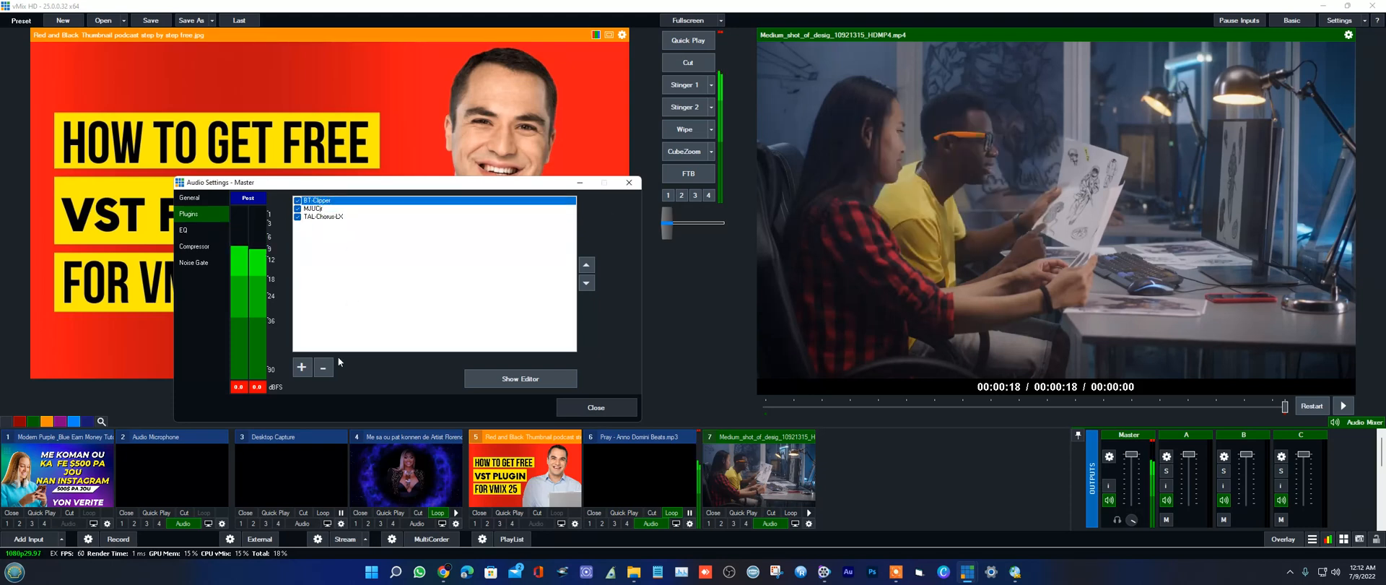
left_click(536, 383)
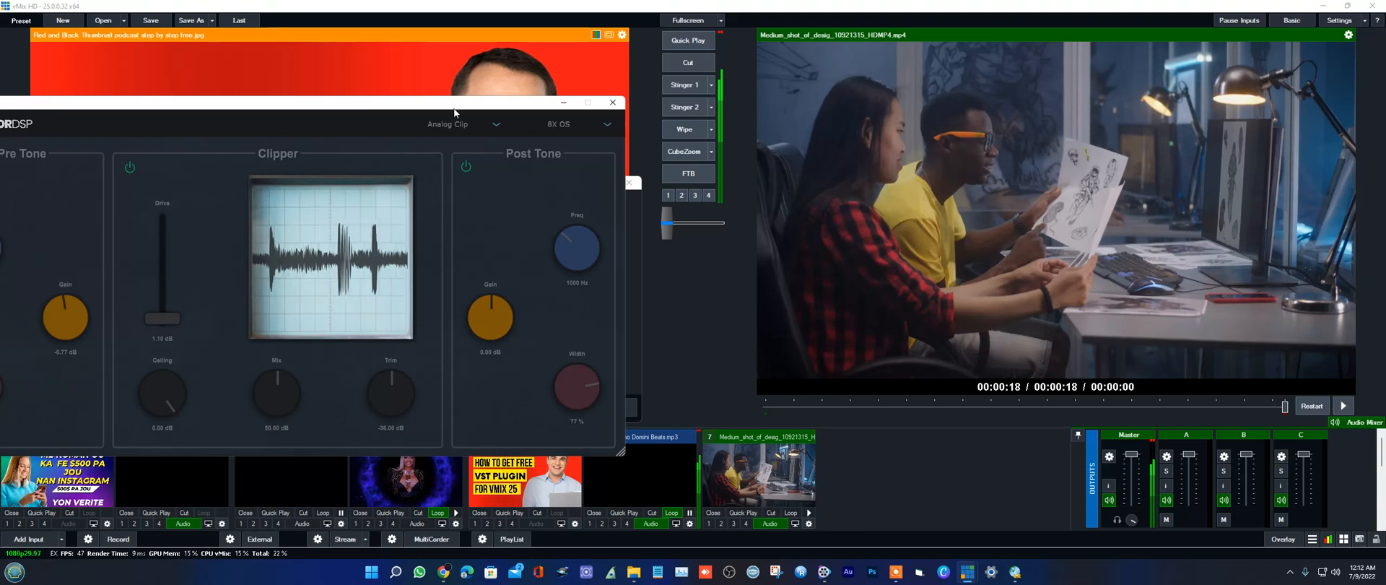
Step: Move the BT-Clipper editor fully into view and place the TAL-Chorus-LX editor beside it, over the output preview
left_click_drag(519, 106, 793, 92)
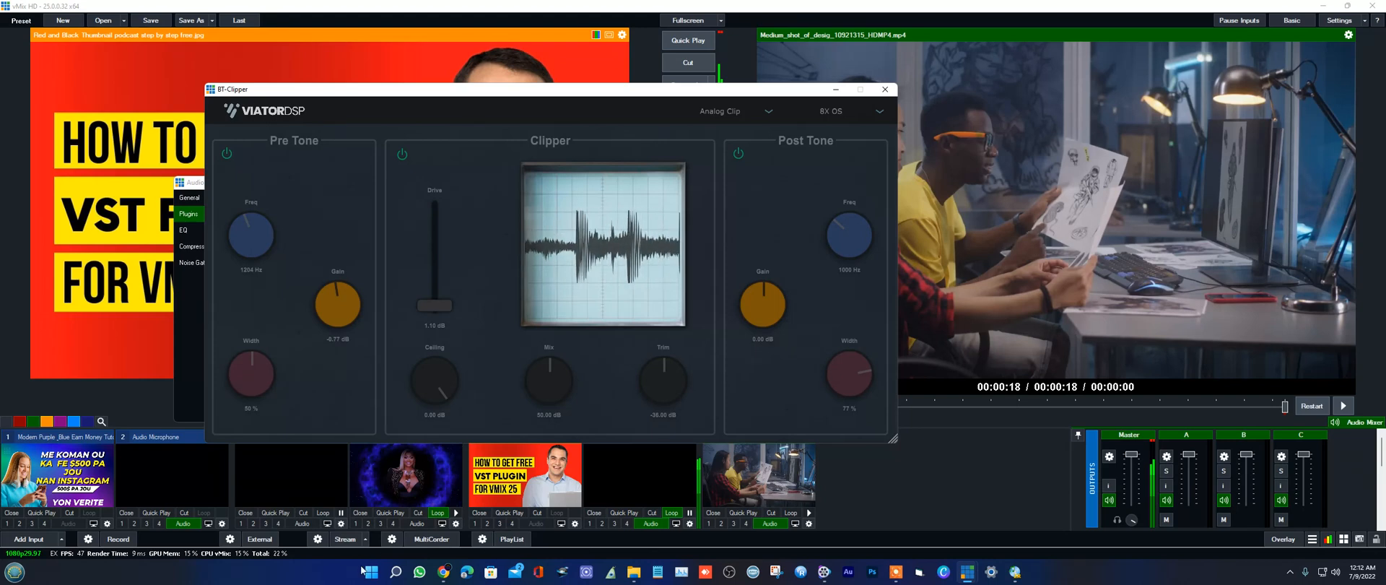
mouse_move(968, 571)
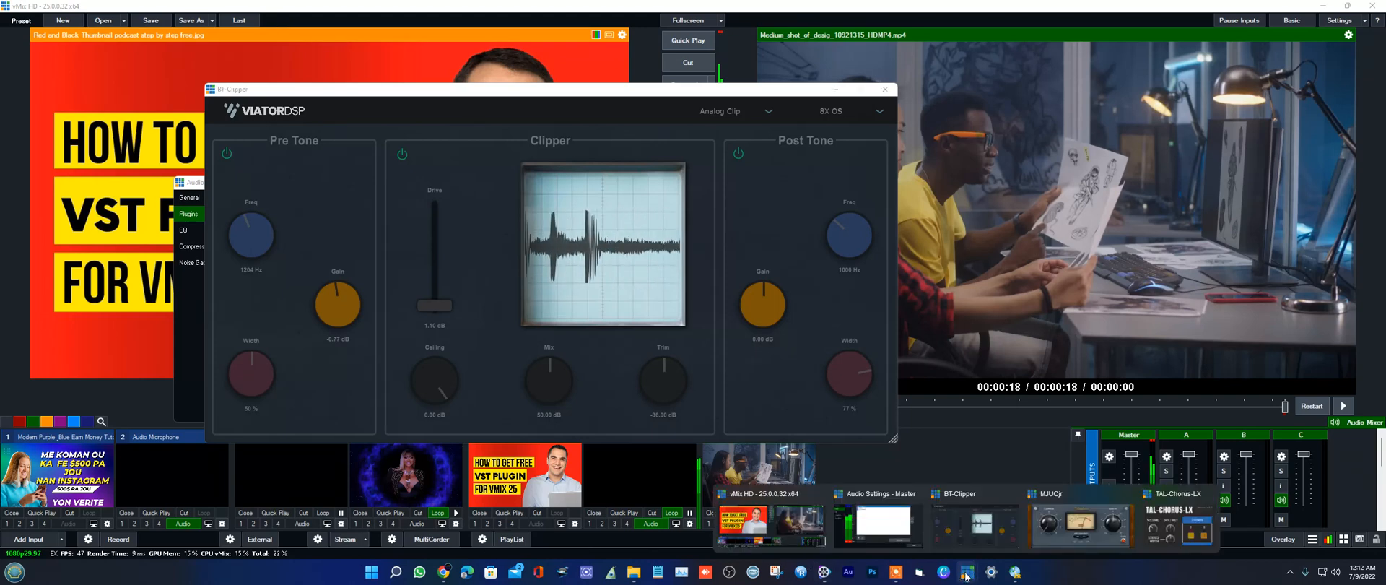
left_click(1179, 527)
left_click_drag(931, 119, 1011, 133)
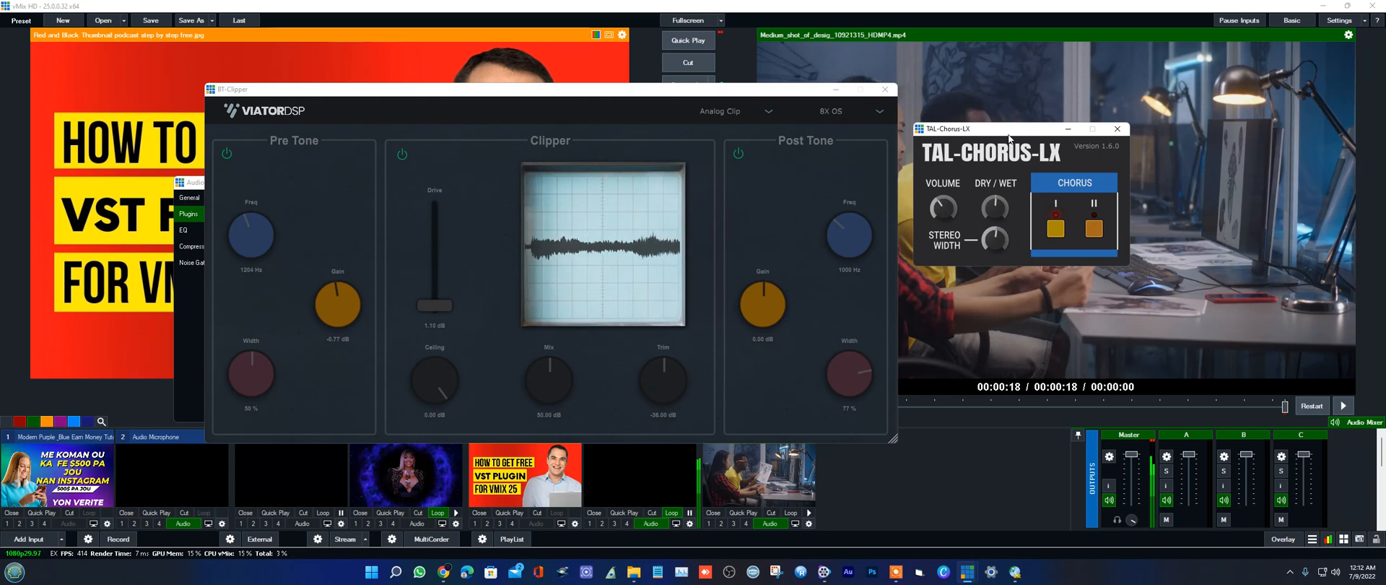
right_click(1009, 136)
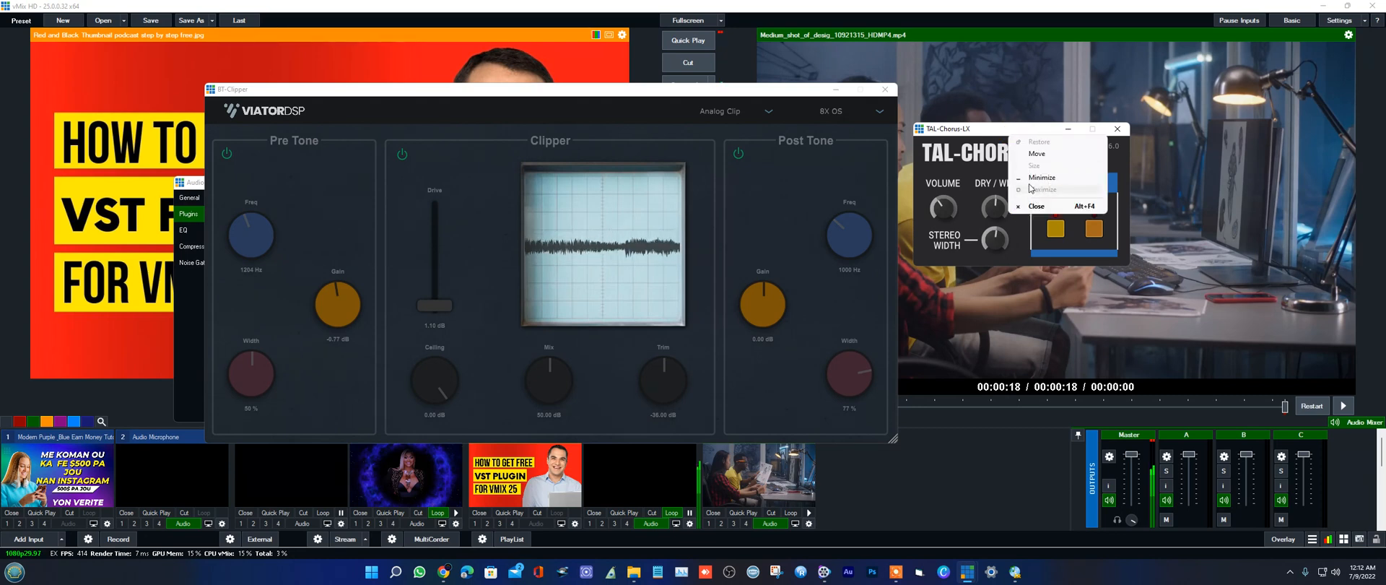
left_click(979, 127)
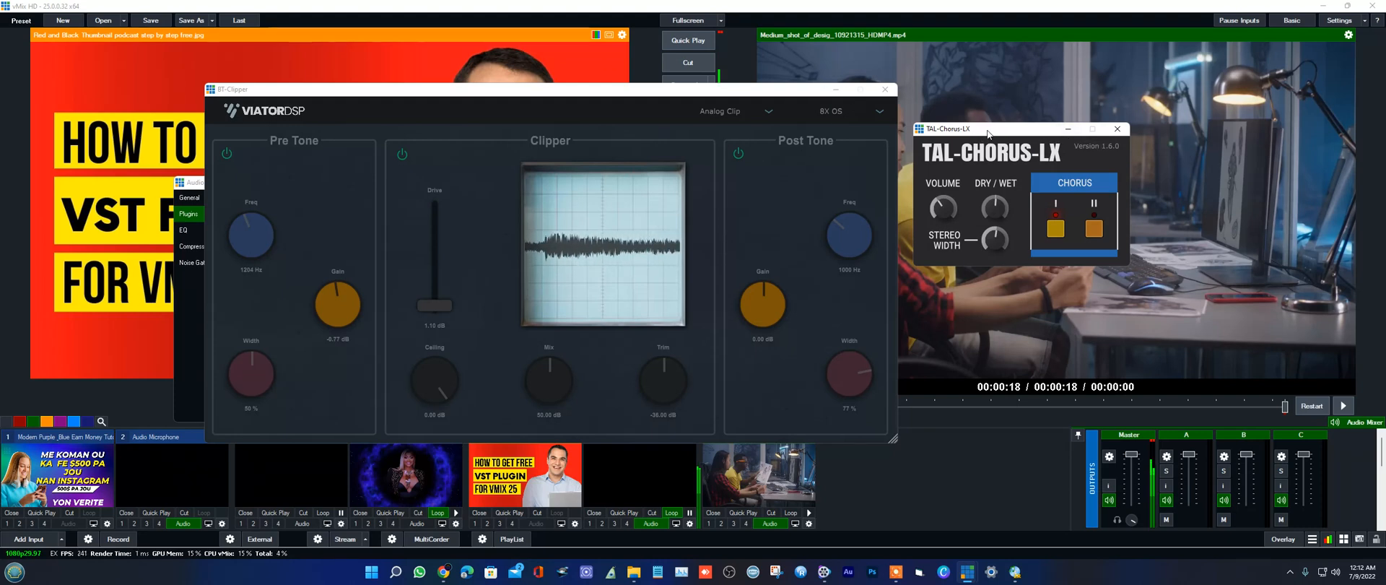
left_click_drag(988, 133, 988, 128)
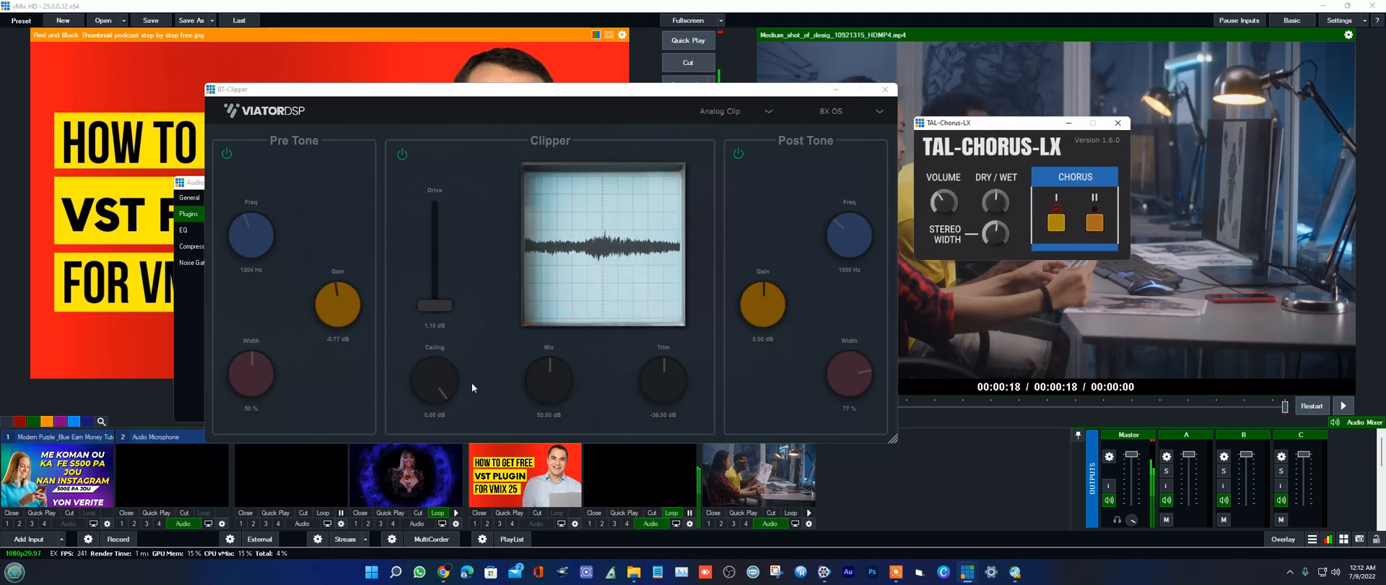
Step: Capture the whole vMix screen as a rectangular snip with Snipping Tool and save it as PNG file VMIX in the 1 AAAA VIDEO folder
left_click(776, 572)
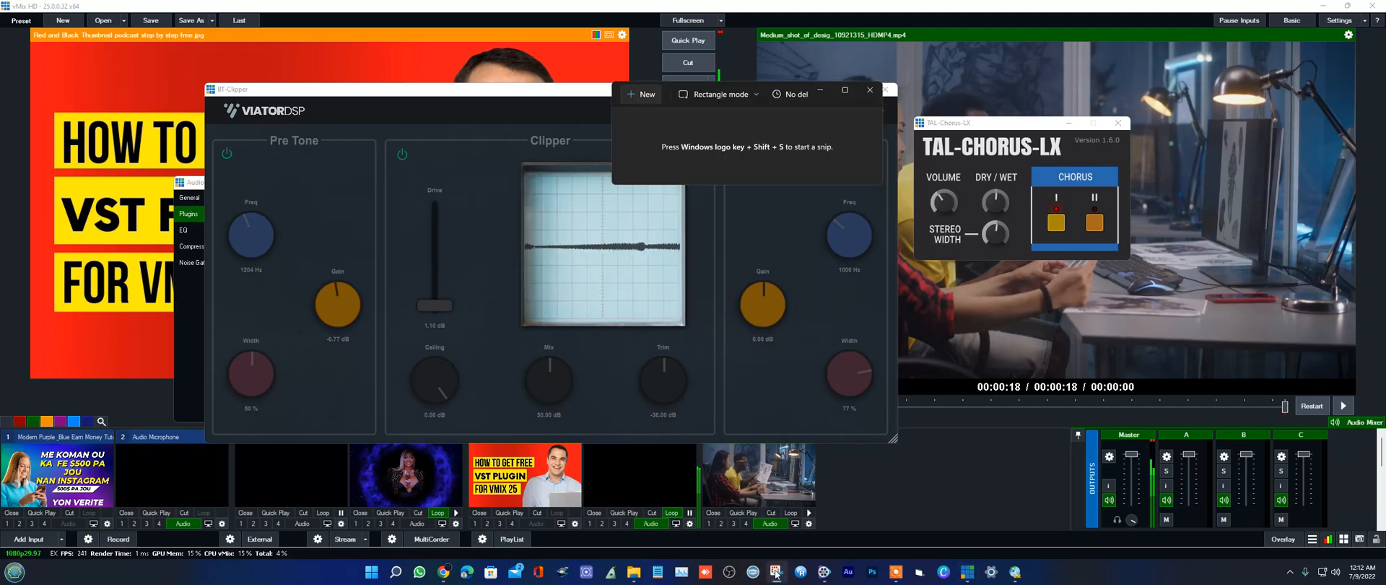
left_click(645, 113)
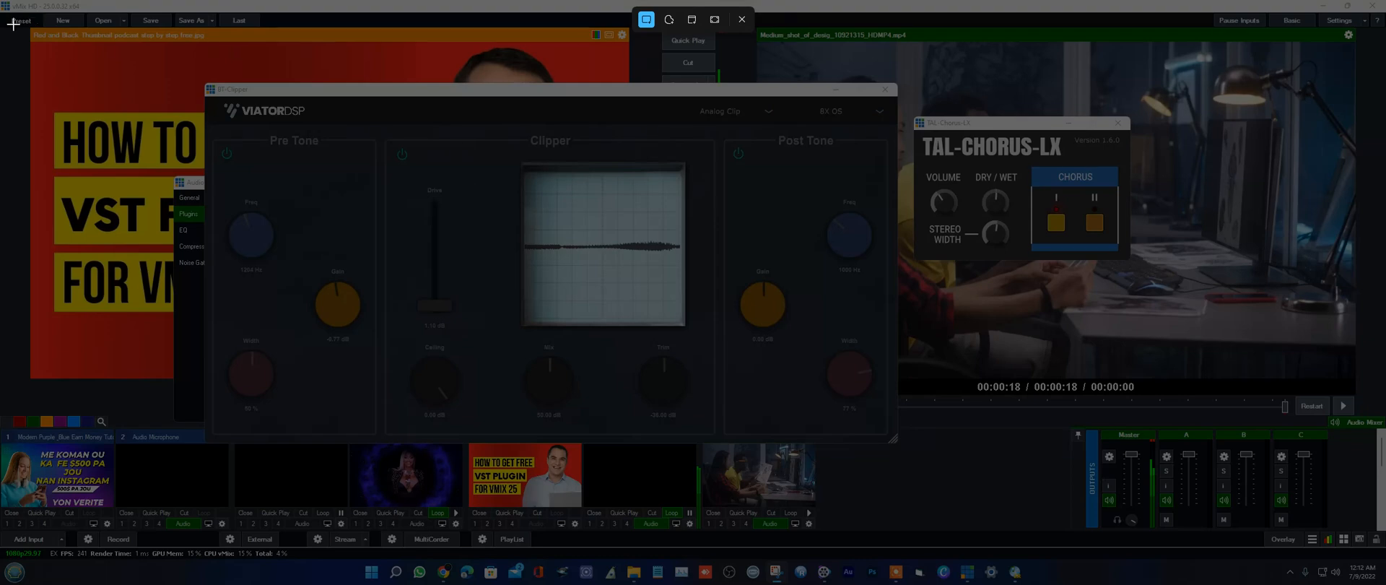
left_click_drag(2, 11, 1380, 558)
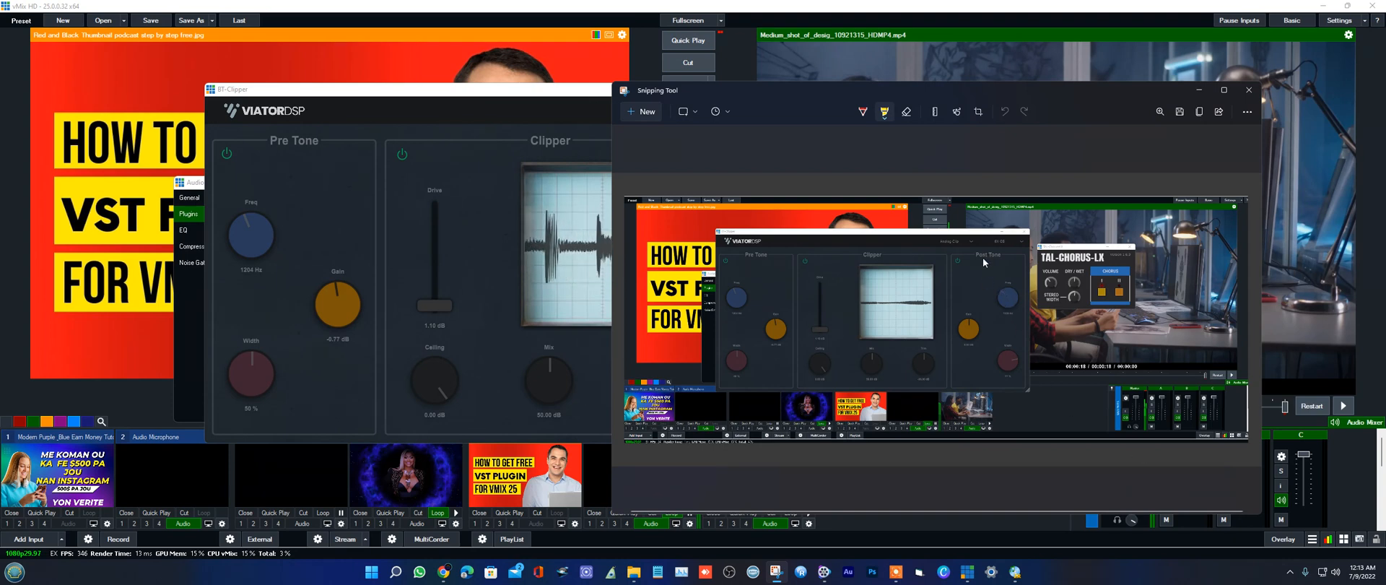
left_click(1180, 111)
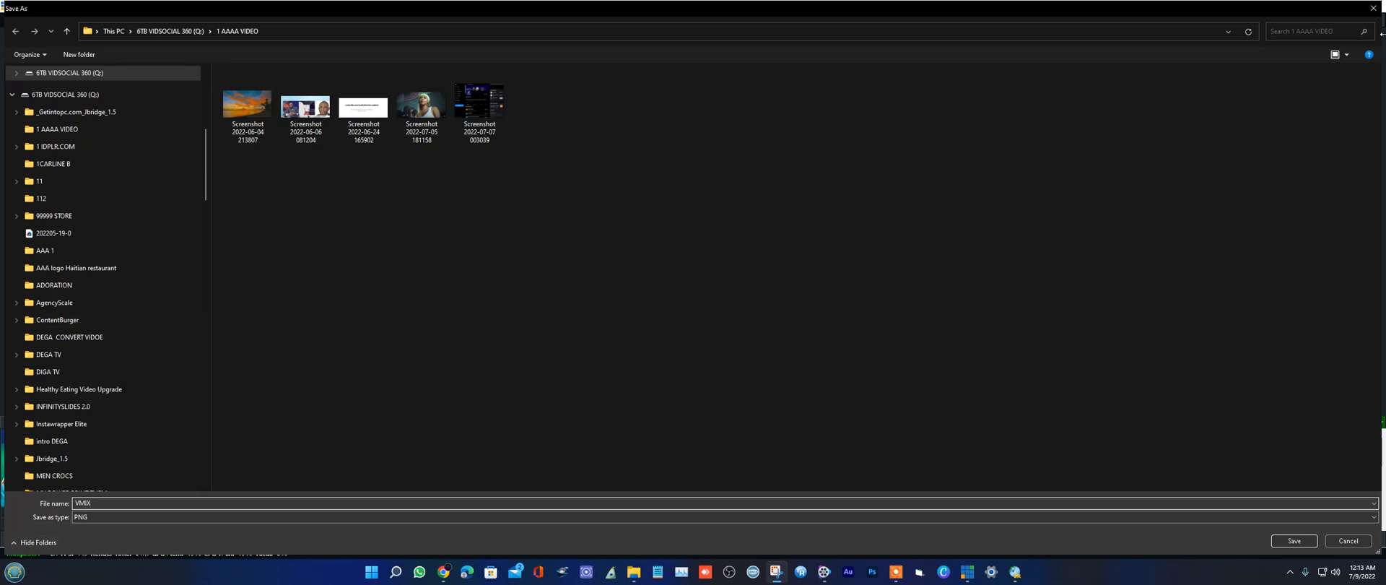
left_click(1294, 541)
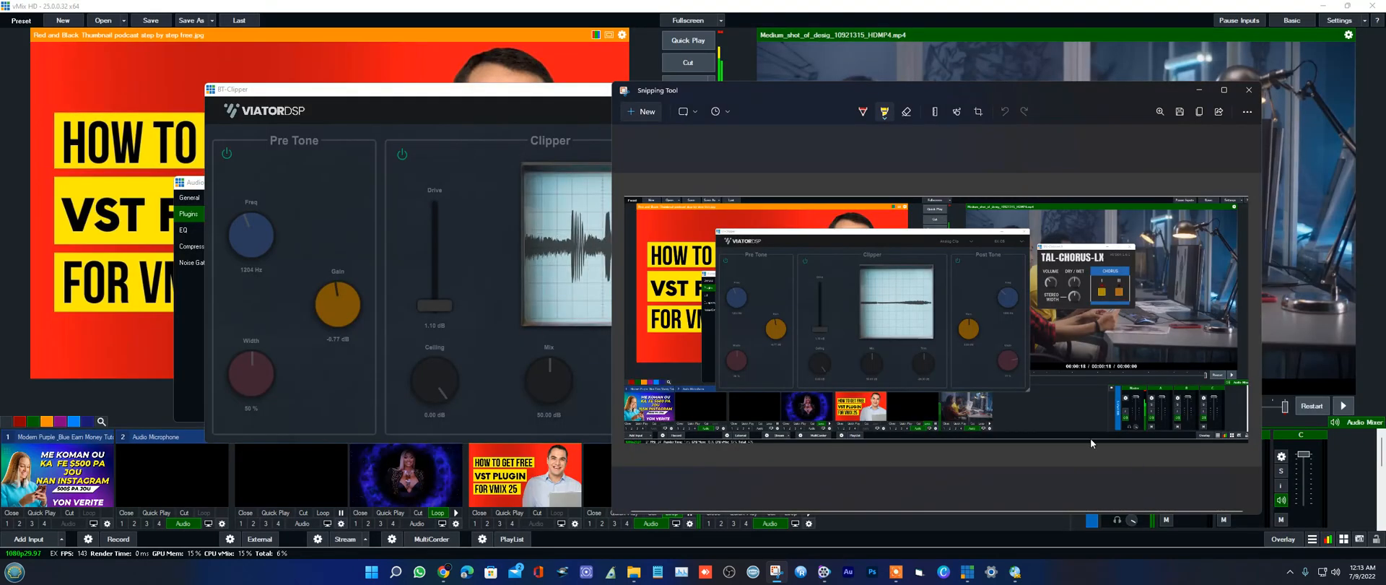
left_click(896, 571)
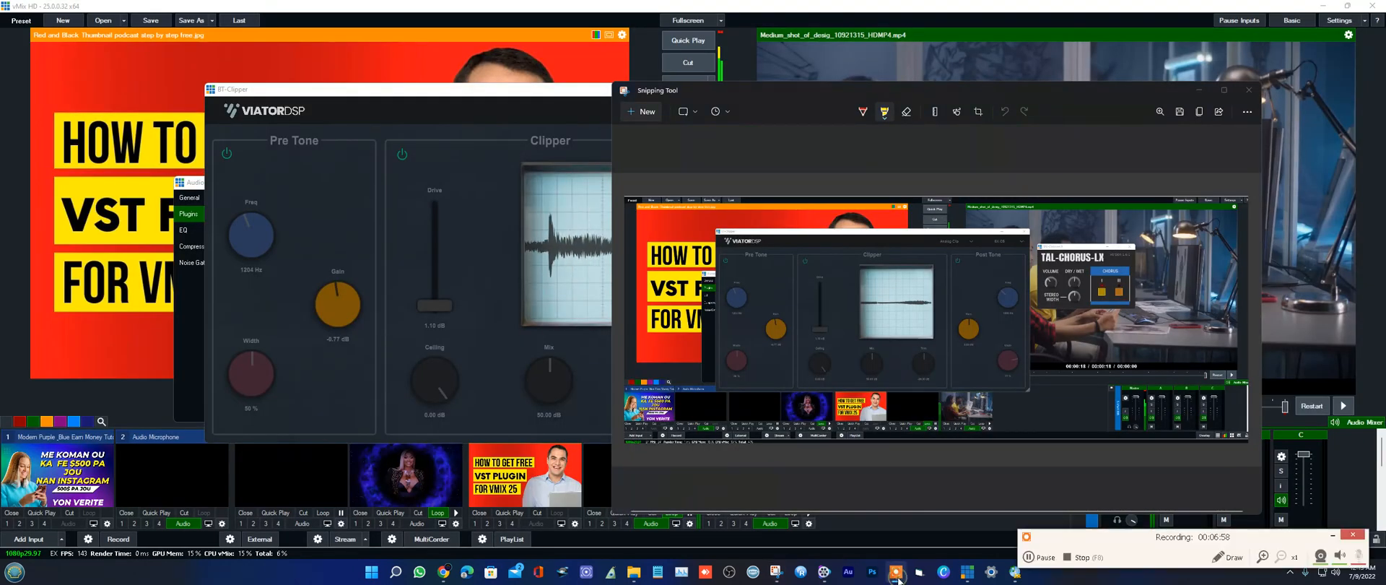